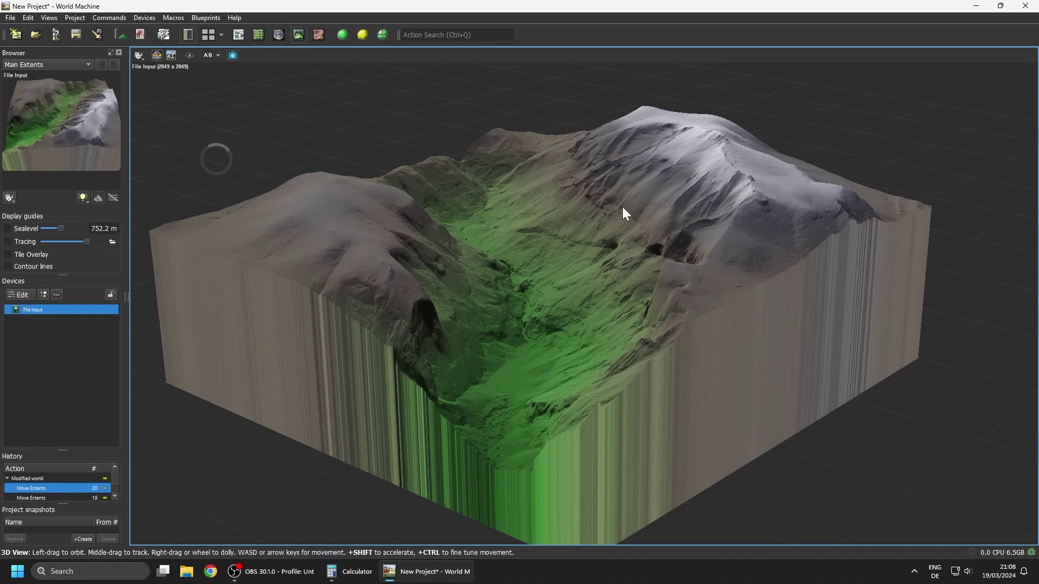
- Build the File Input terrain at 8193 x 8193 and examine the valley and mountain slopes up close
left_click_drag(573, 227, 445, 251)
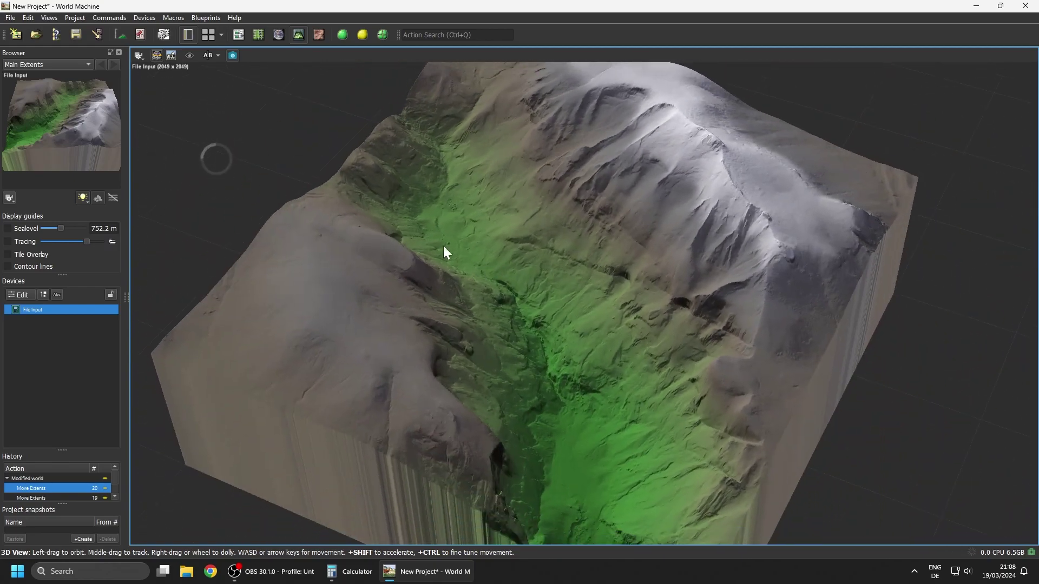
left_click(375, 34)
left_click(588, 433)
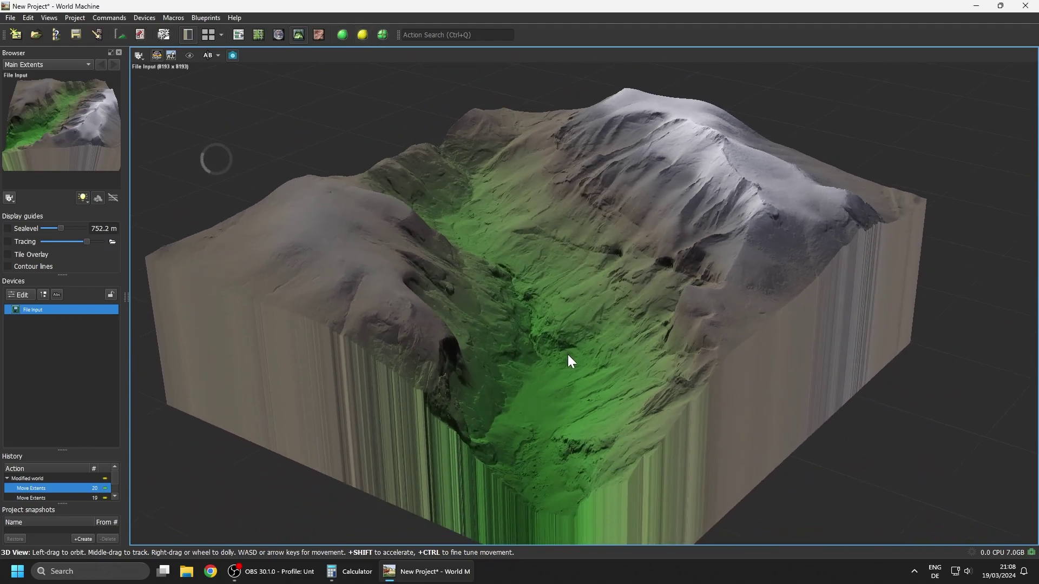
scroll(574, 347, "up", 10)
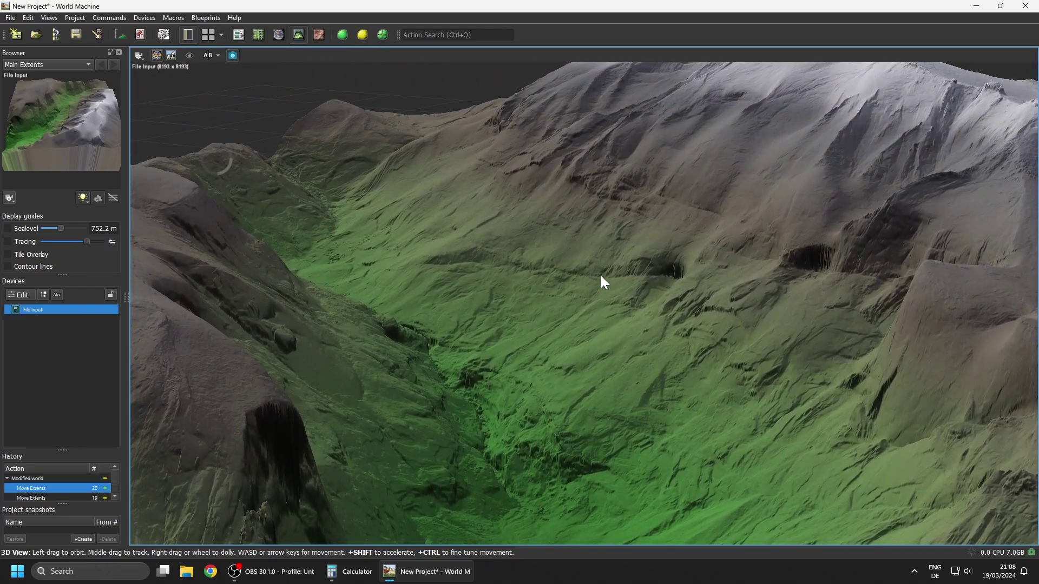
left_click_drag(600, 274, 556, 305)
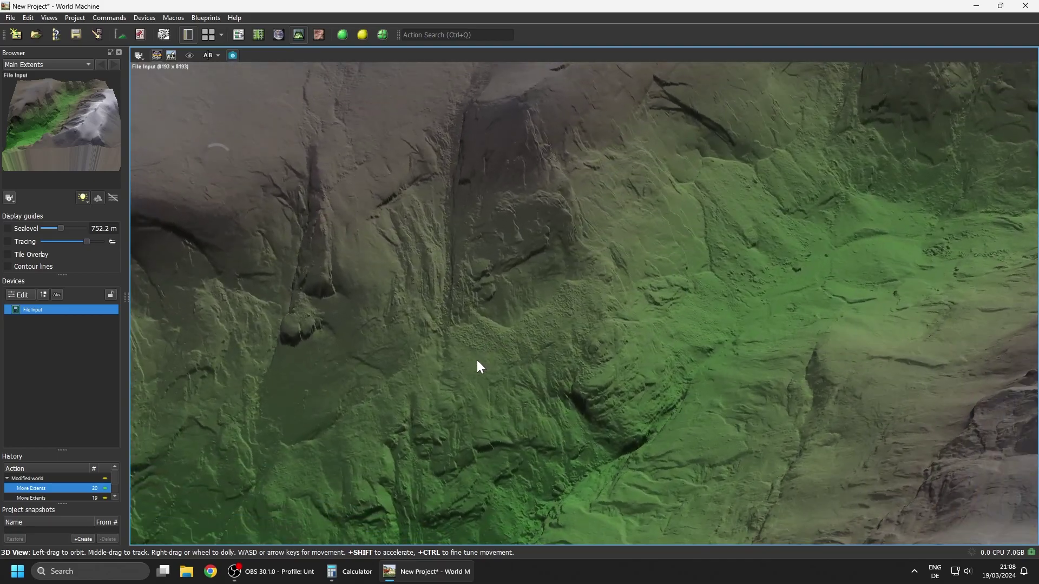
scroll(536, 260, "down", 6)
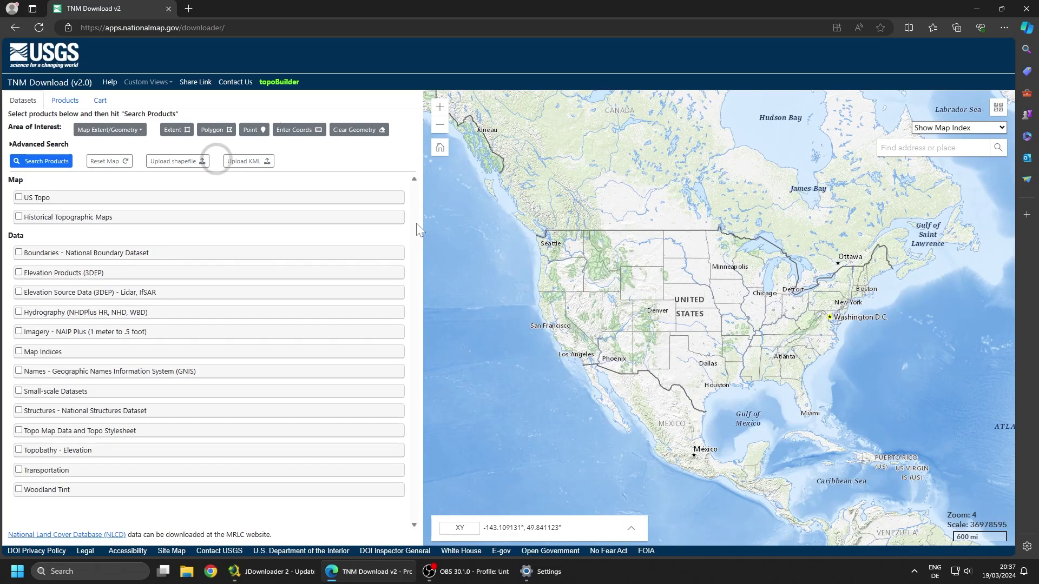
- Choose DEM Source (OPR) instead of Lidar Point Cloud under Elevation Source Data (3DEP) and show its coverage on the map
left_click(18, 291)
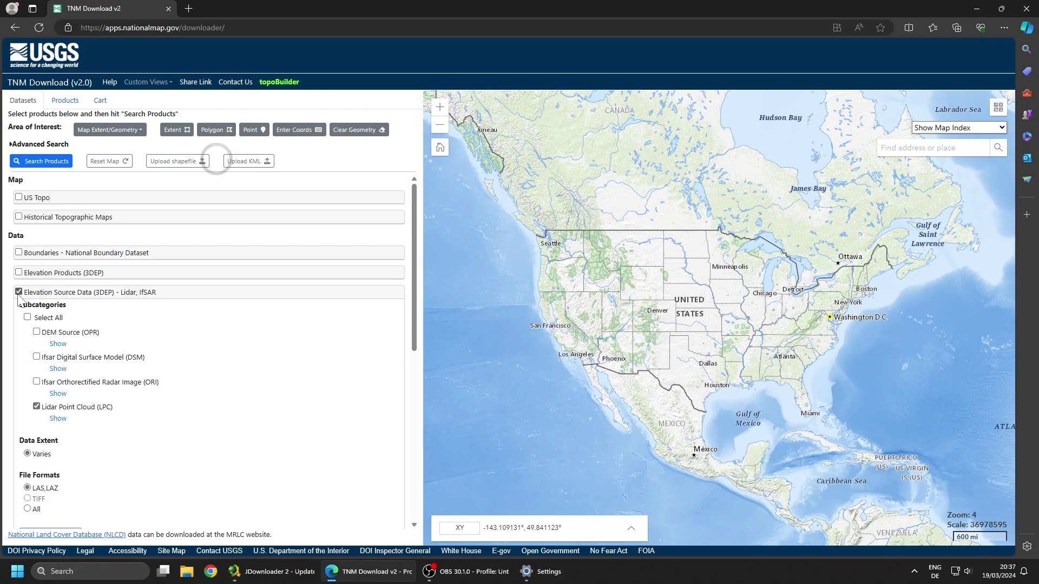
left_click(37, 406)
left_click(36, 332)
left_click(58, 344)
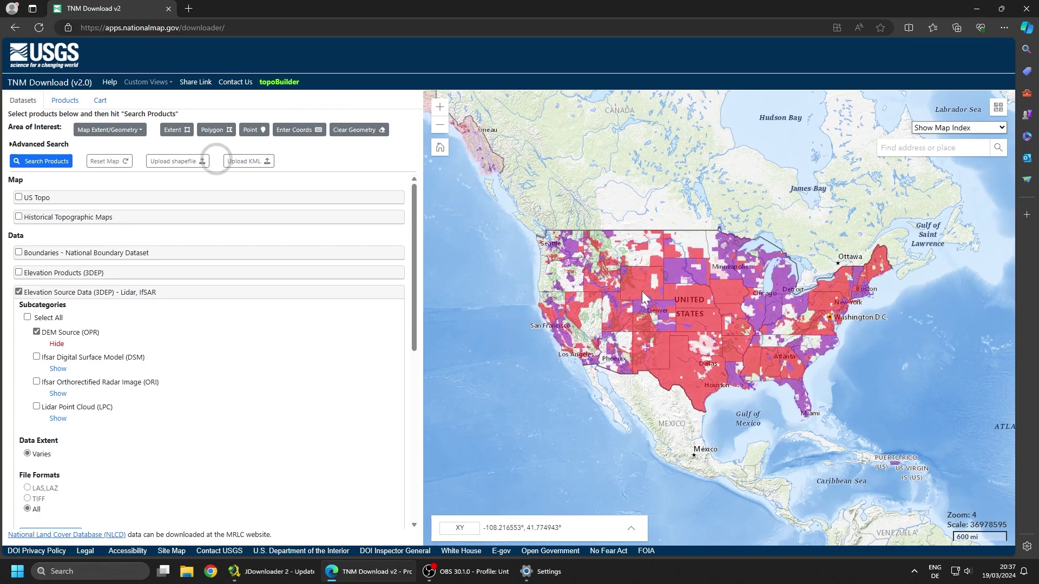
- Show the coverage legend and examine the DEM Source entries for less than 1 meter and 1 meter
scroll(120, 410, "down", 4)
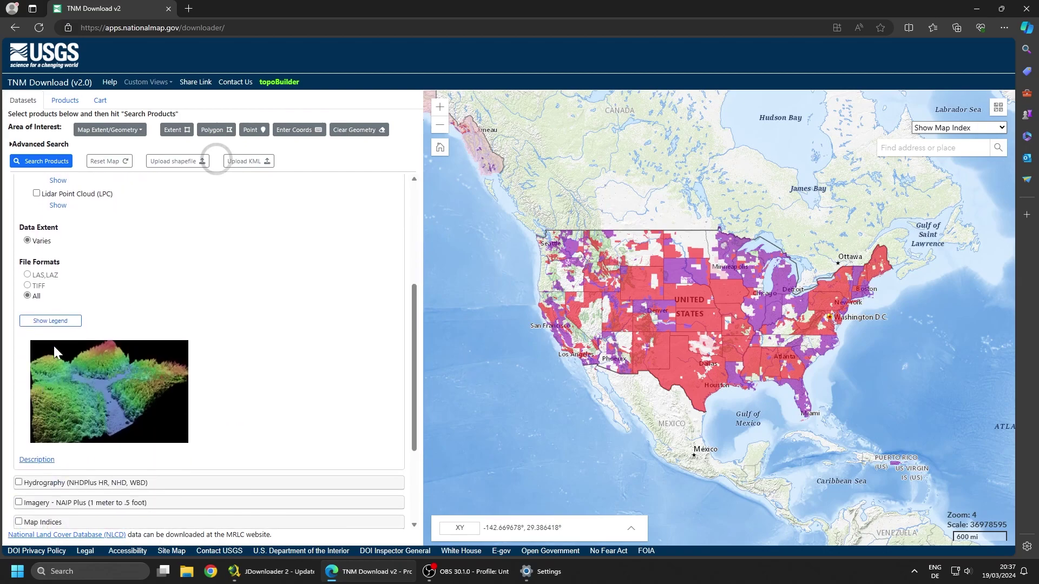
left_click(51, 322)
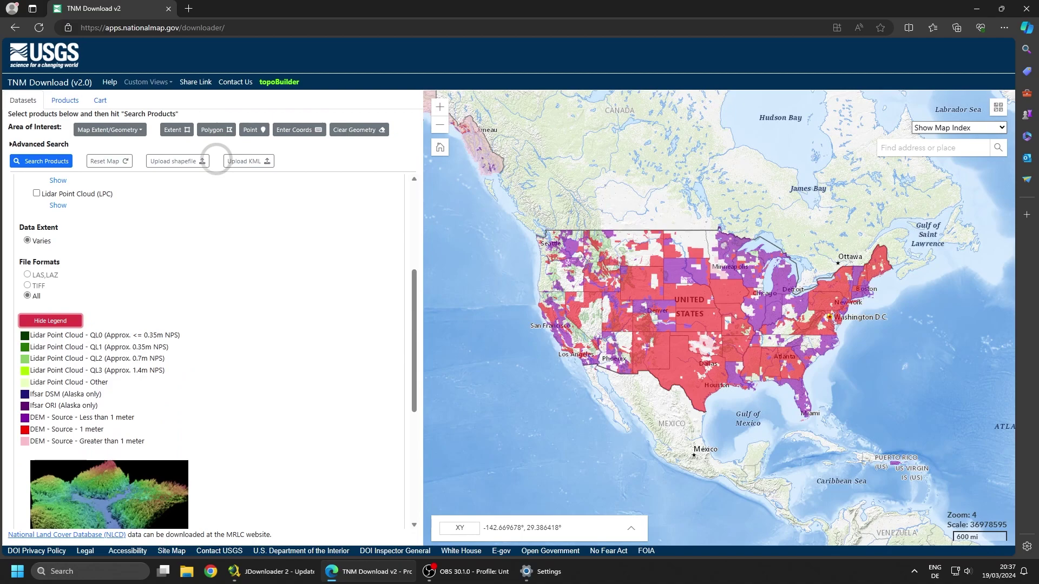
left_click_drag(80, 417, 132, 417)
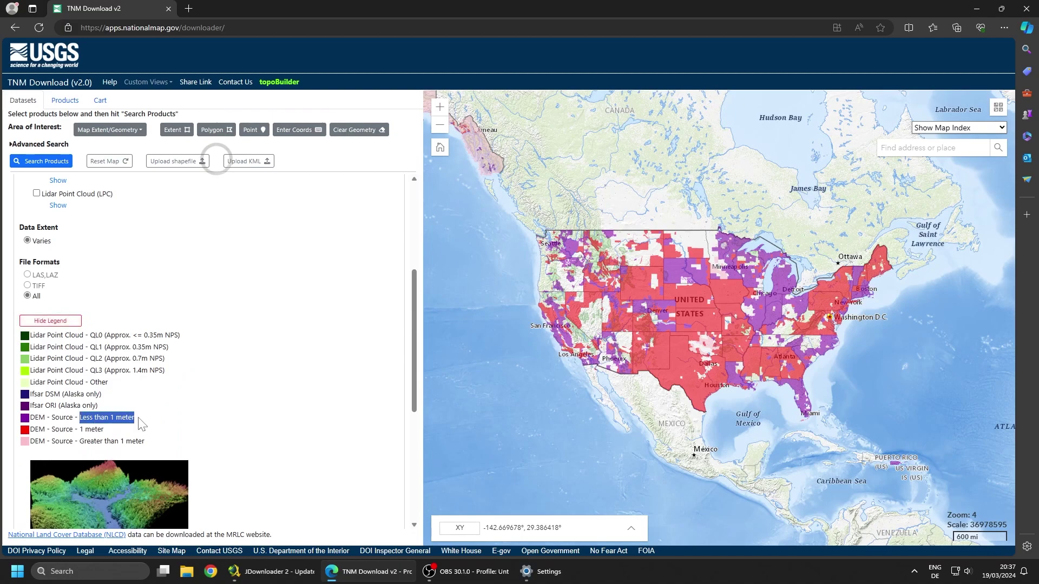
left_click(115, 429)
left_click_drag(81, 429, 111, 429)
left_click(115, 429)
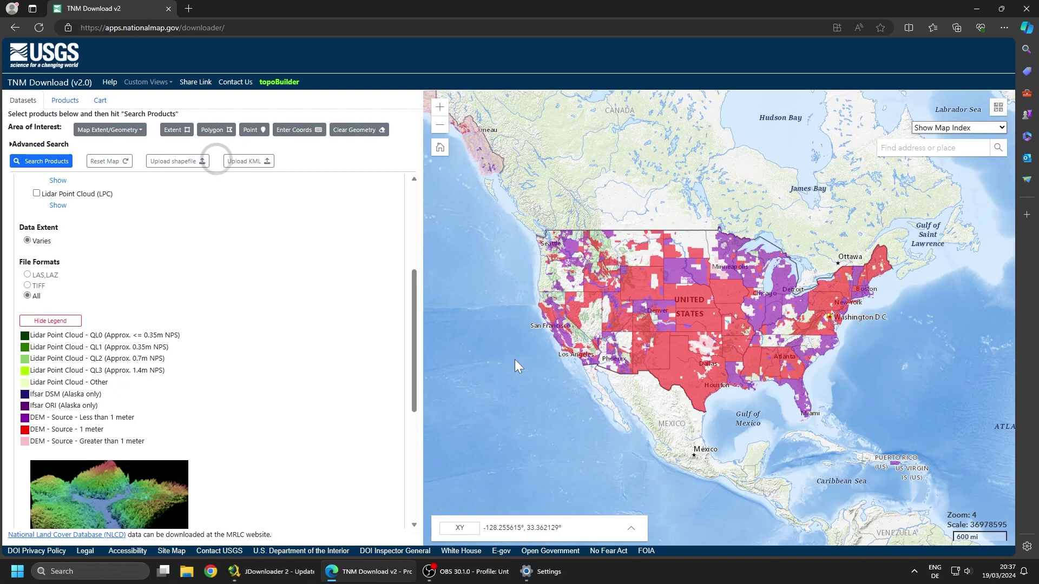
- Switch the basemap to USGS ImageOnly and examine the sub-1-meter DEM coverage around Yosemite in eastern California
scroll(574, 319, "up", 1)
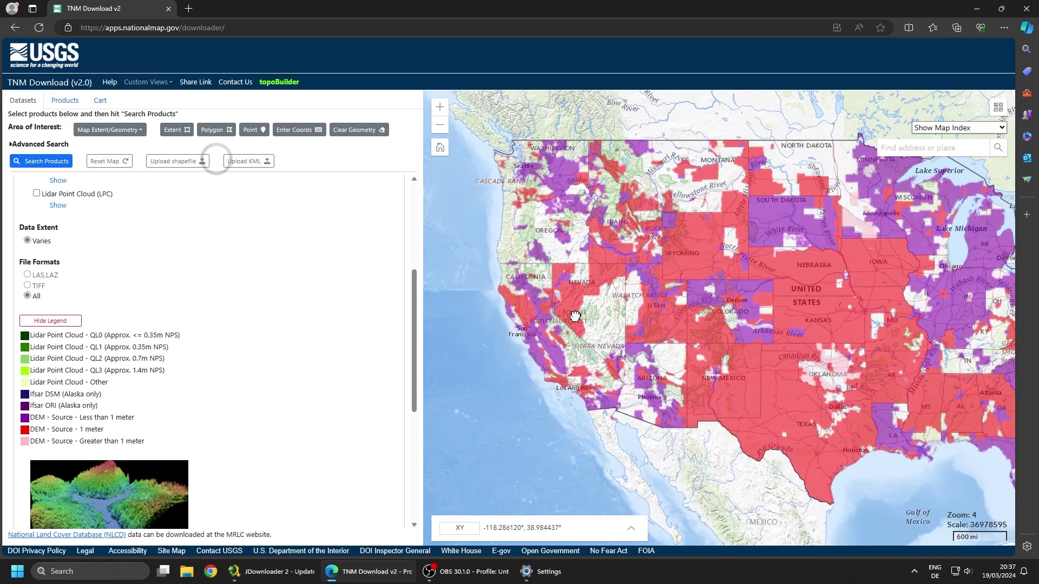
left_click_drag(657, 319, 761, 265)
scroll(619, 320, "up", 1)
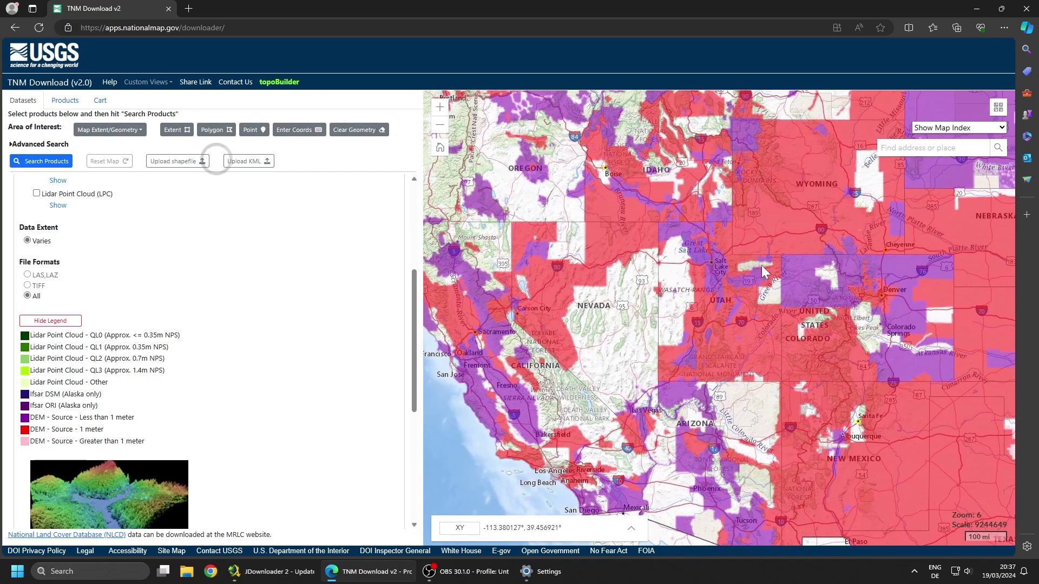
left_click(998, 108)
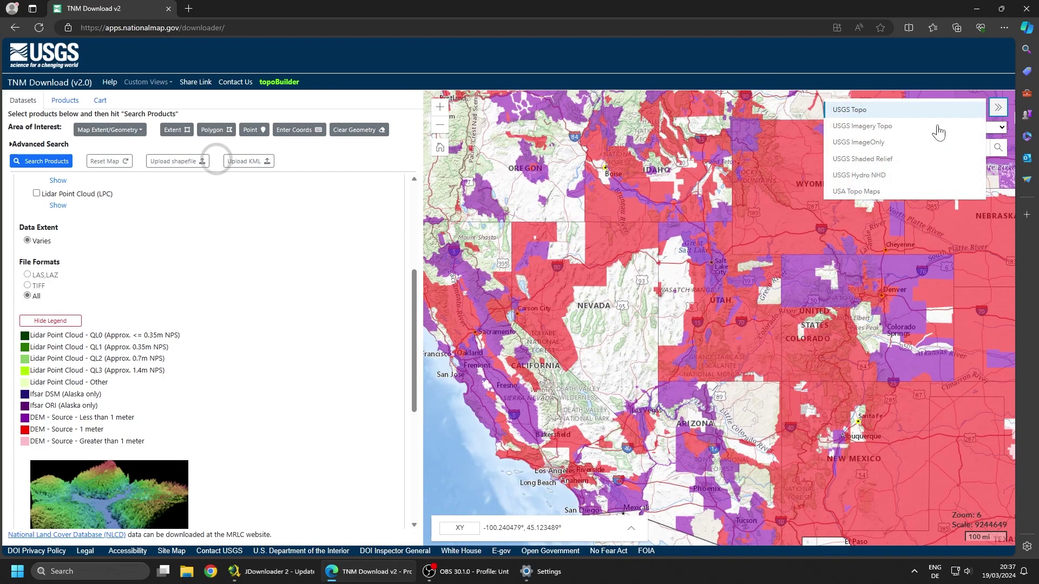
left_click(865, 142)
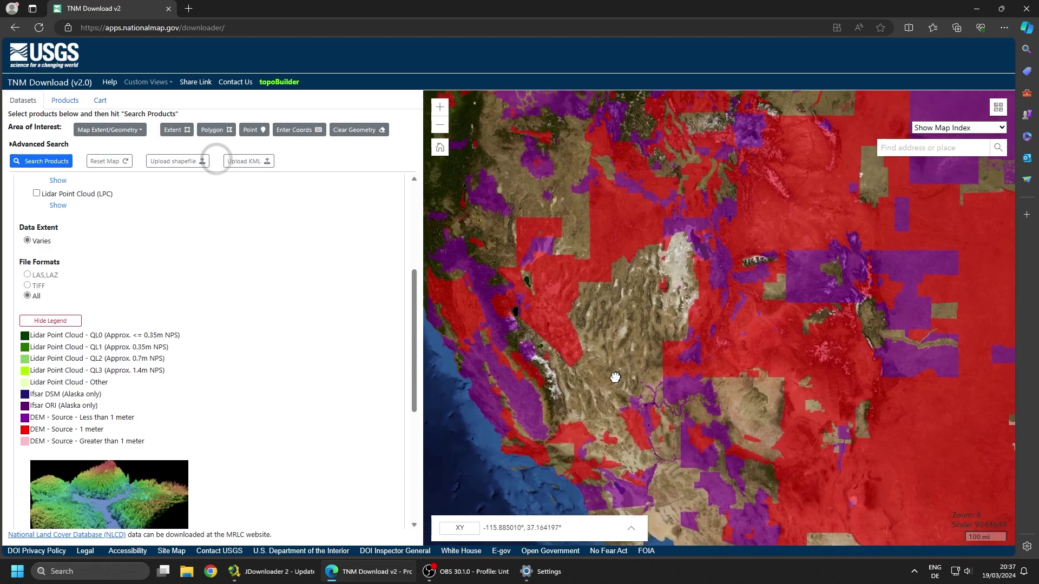
left_click_drag(659, 323, 642, 262)
scroll(576, 360, "up", 1)
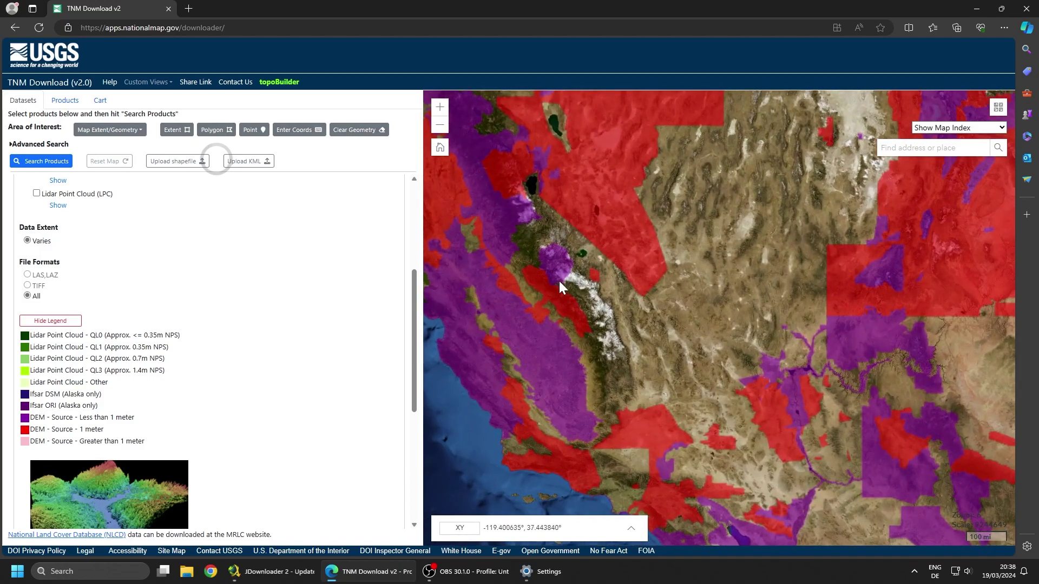
left_click_drag(558, 277, 539, 377)
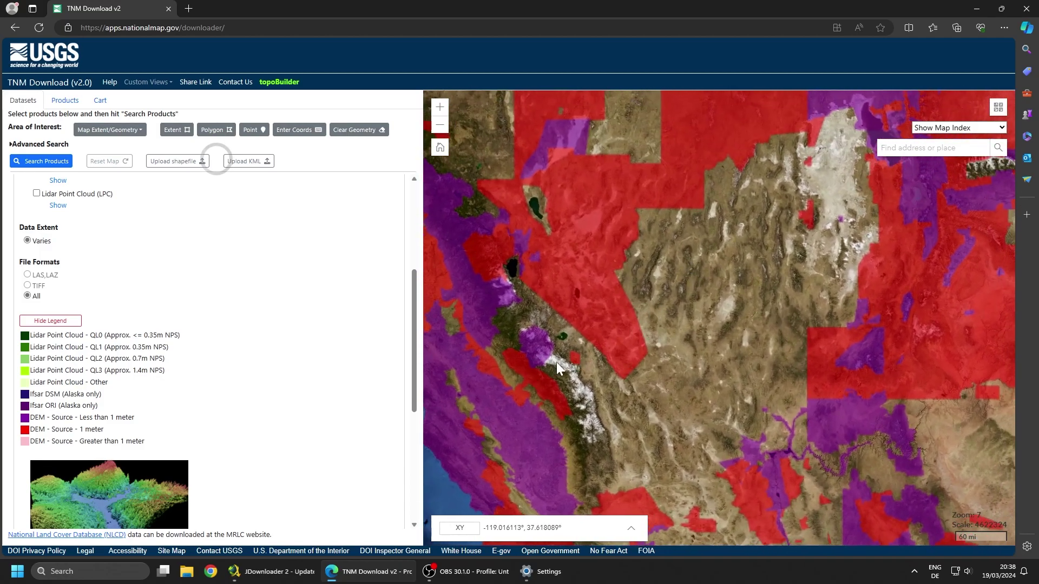
scroll(552, 362, "up", 2)
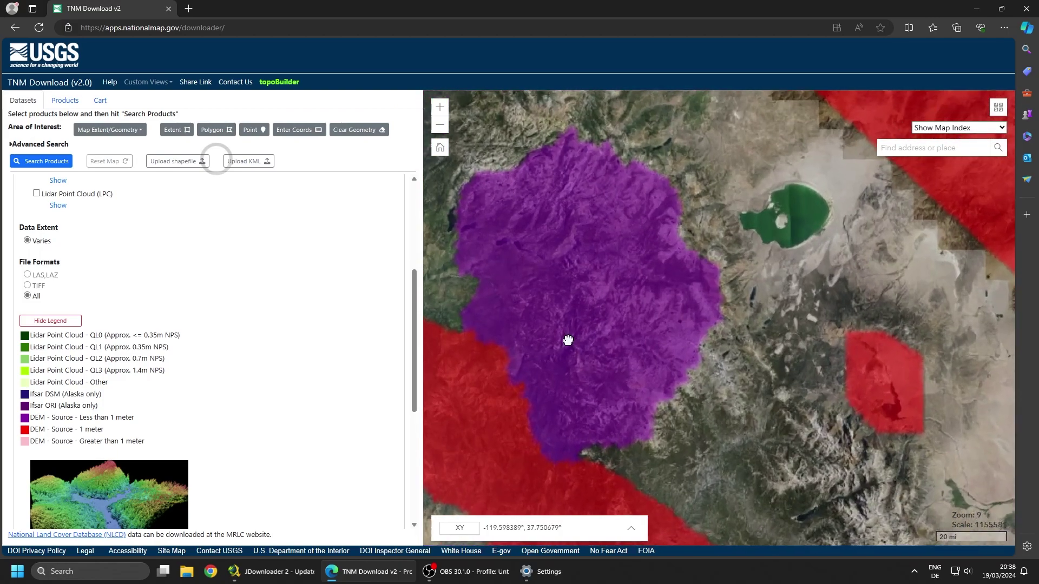
scroll(559, 371, "up", 1)
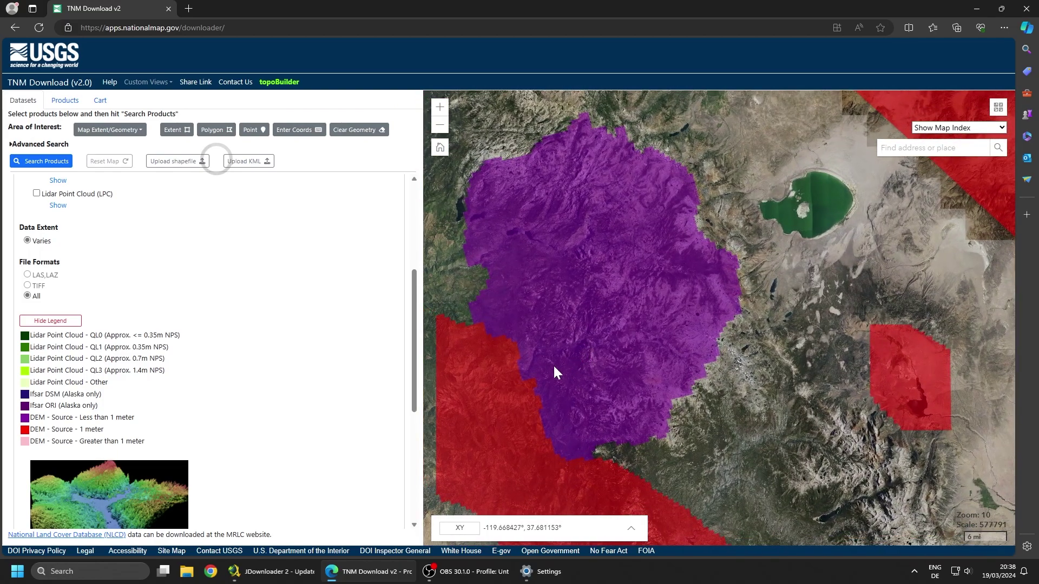
- Switch the basemap to USGS Shaded Relief and examine the Yosemite Valley landforms within the sub-1-meter coverage
left_click(996, 108)
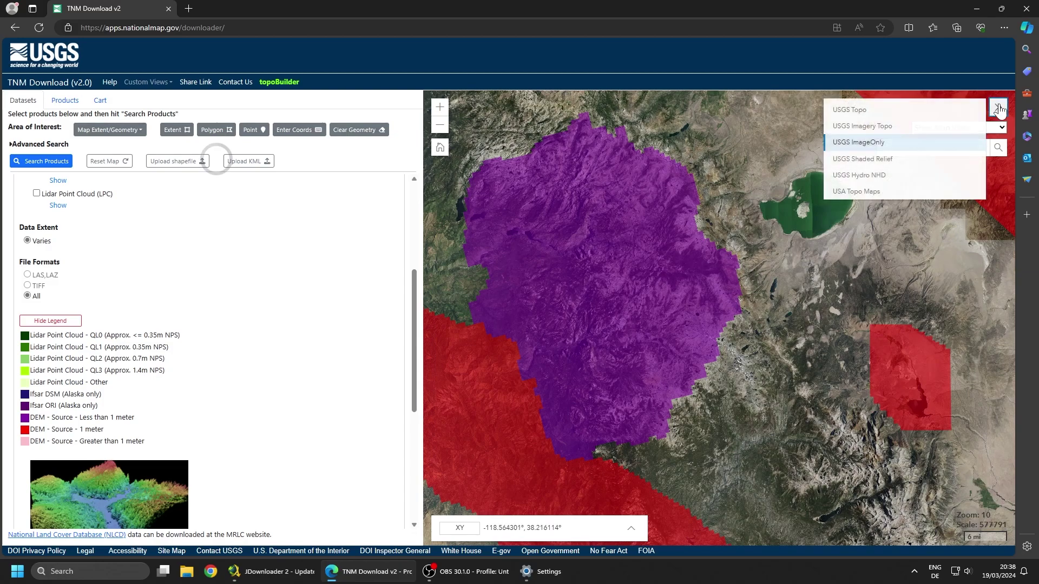
left_click(876, 166)
scroll(600, 323, "up", 1)
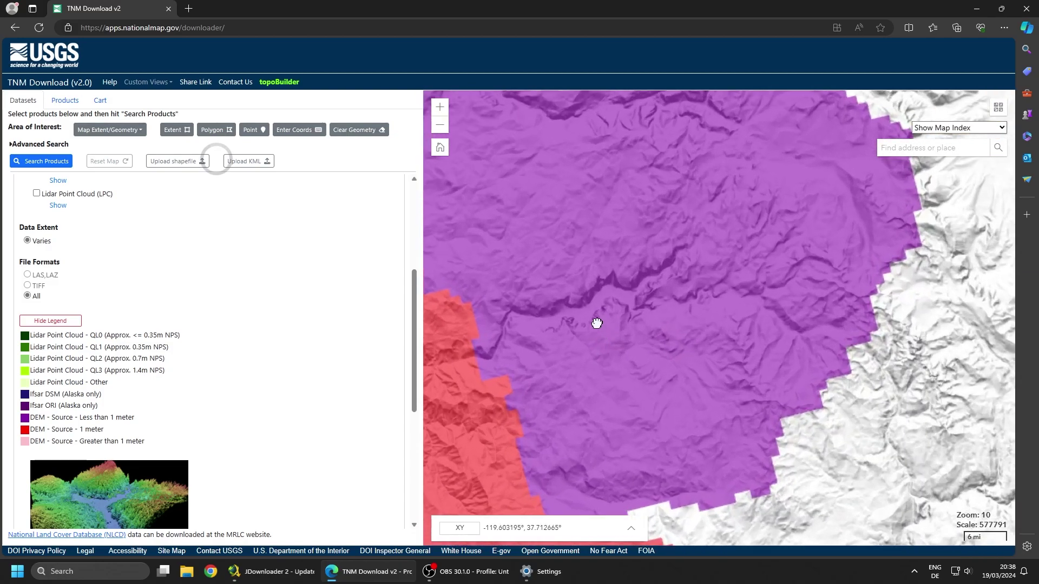
scroll(718, 294, "up", 1)
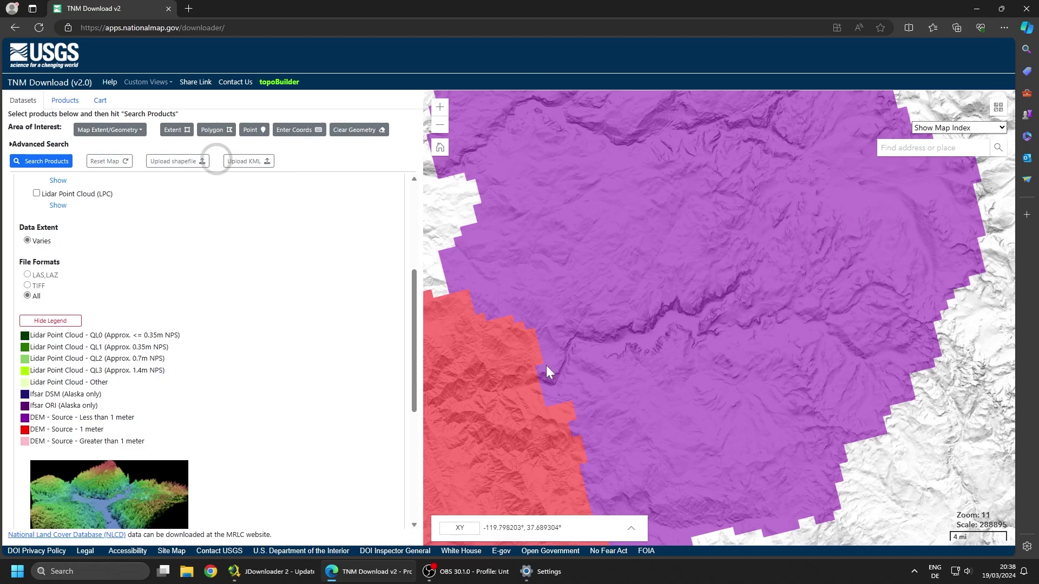
scroll(642, 352, "up", 1)
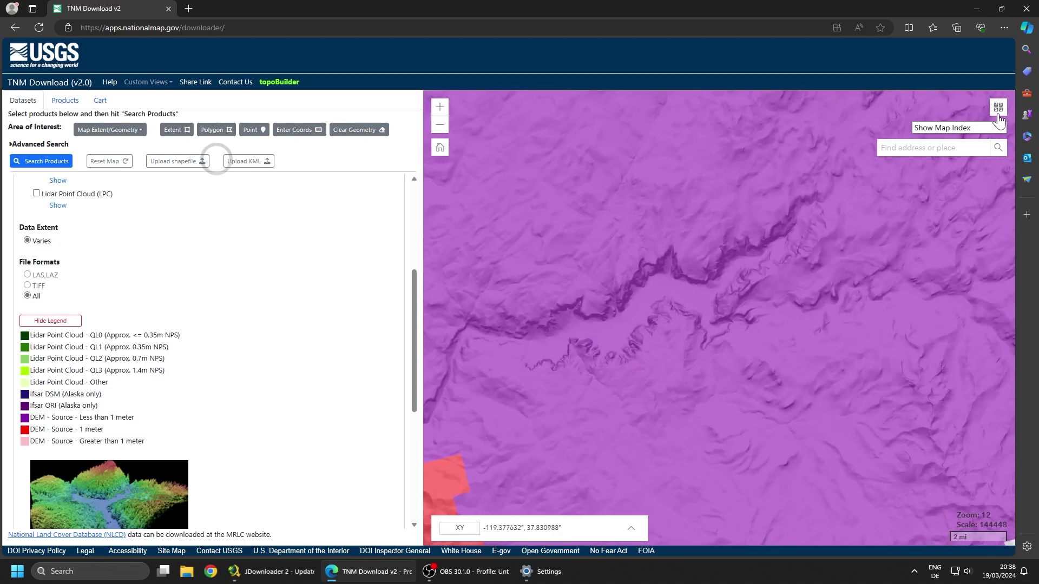
- Switch the basemap to USGS Topo and draw a rectangular area of interest around Yosemite Valley for the product search
left_click(998, 113)
left_click(877, 109)
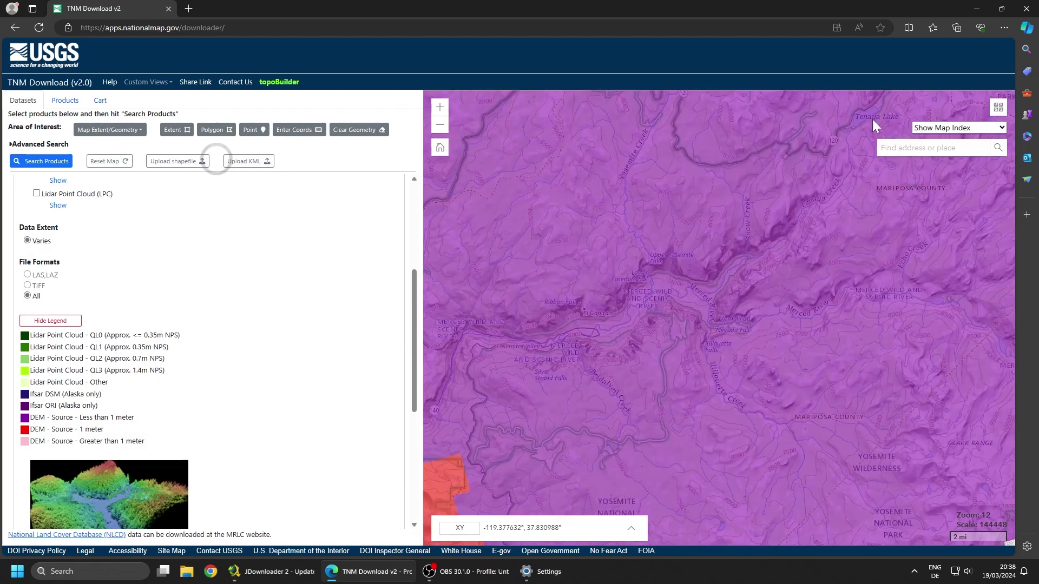
scroll(724, 325, "down", 1)
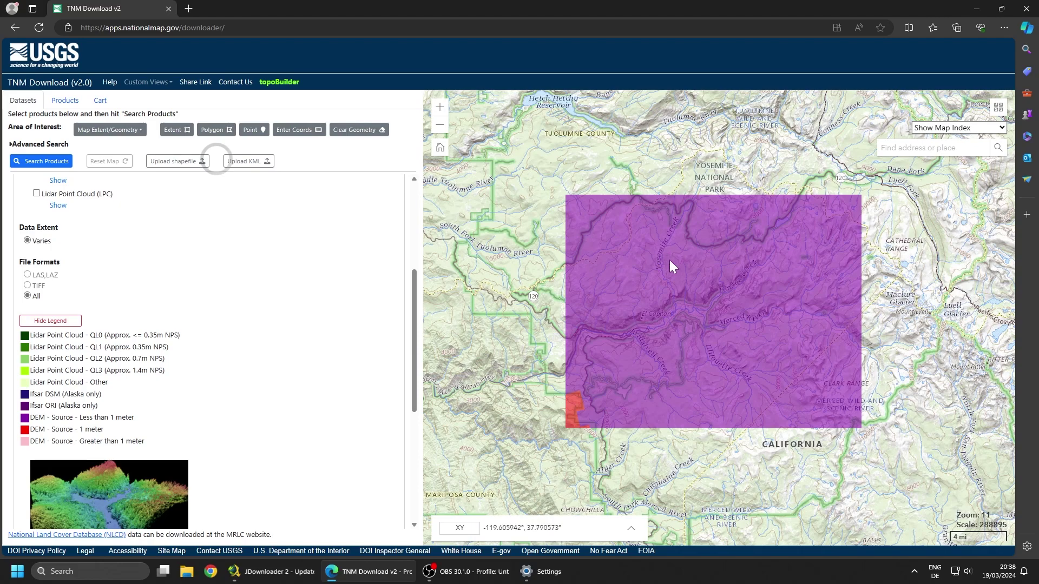
scroll(690, 321, "up", 1)
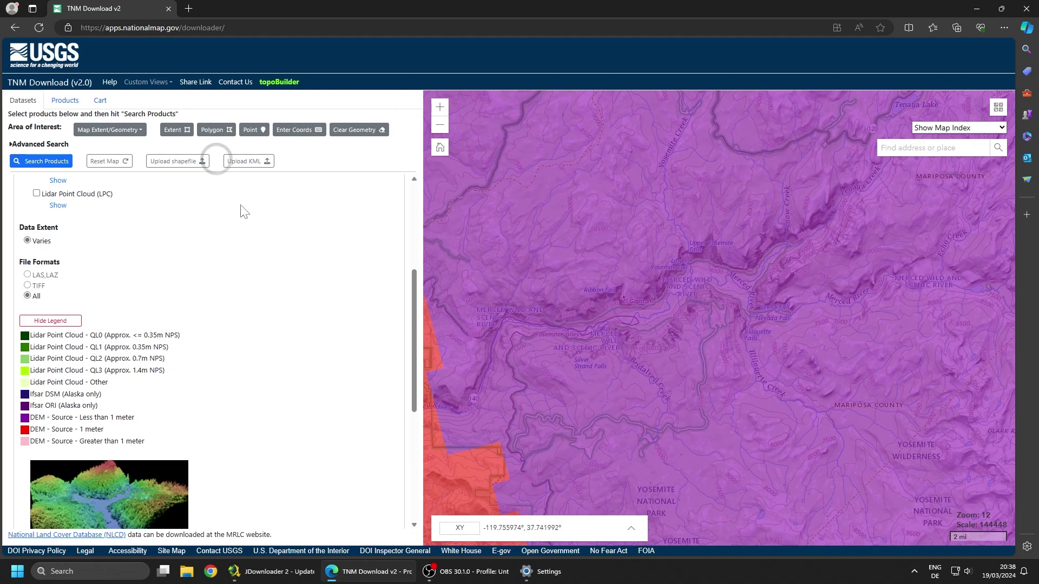
left_click(179, 133)
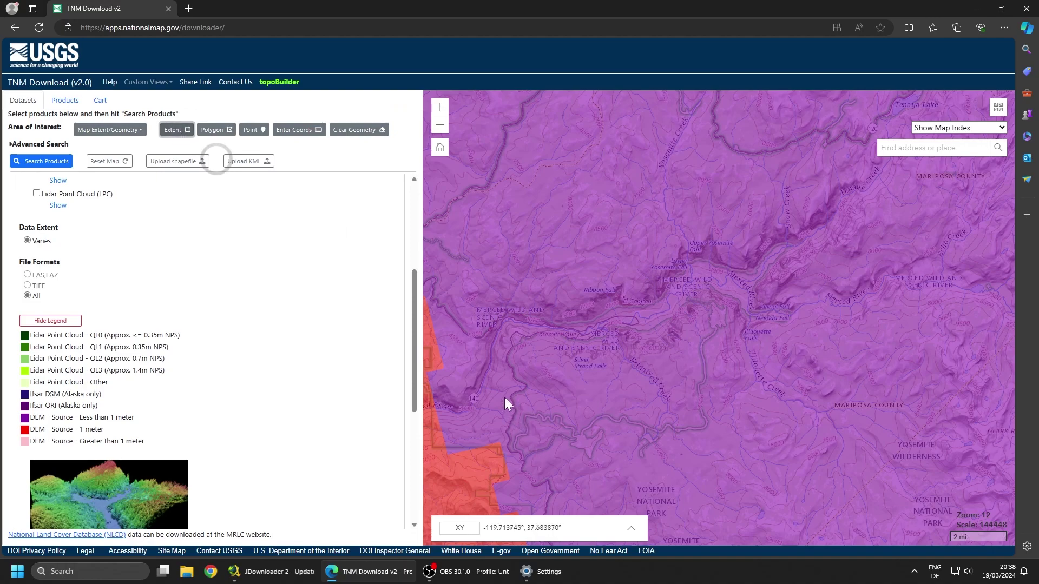
mouse_move(503, 397)
left_mouse_down()
mouse_move(865, 182)
mouse_move(907, 182)
left_mouse_up()
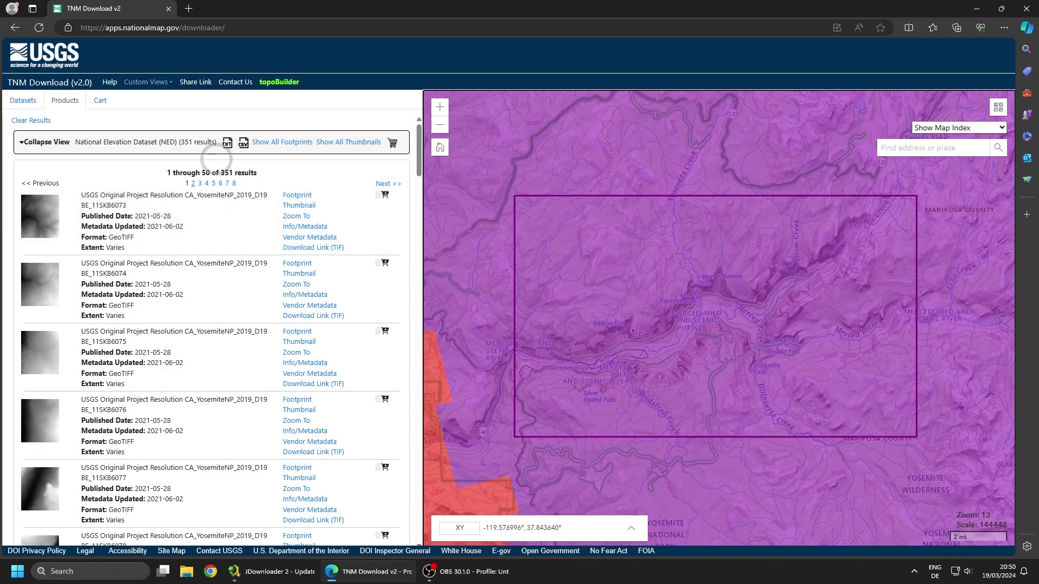
- Download the list of result links as a text file and copy all the links in it
left_click(227, 145)
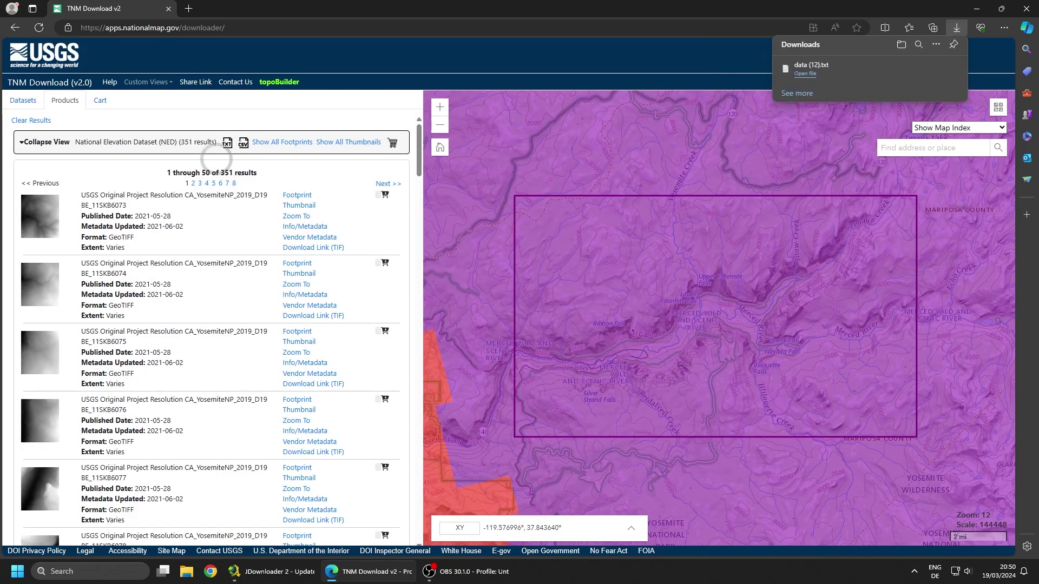
left_click(826, 69)
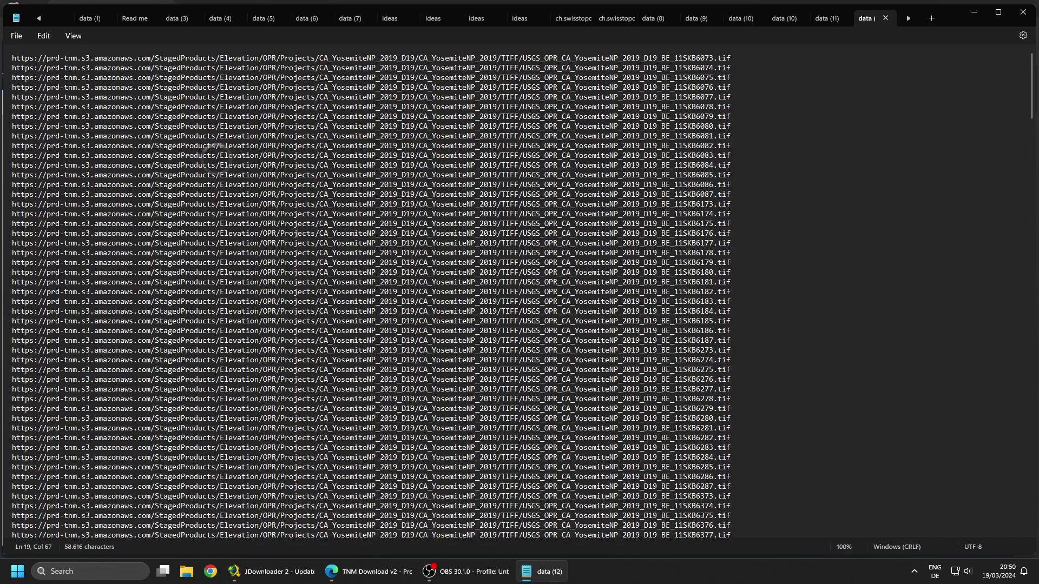
key("ctrl+a")
key("ctrl+c")
left_click(1030, 12)
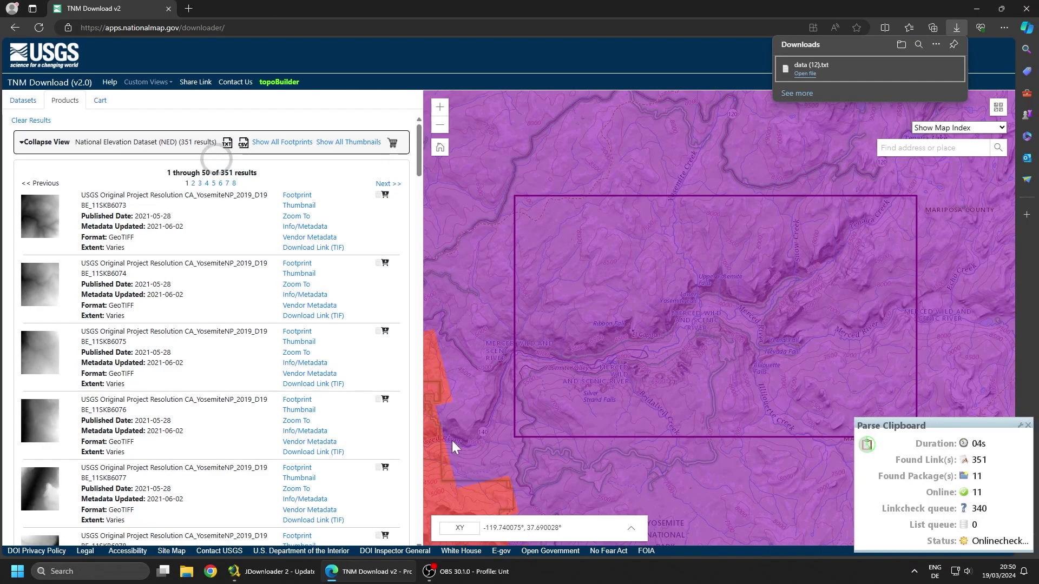
- Switch to JDownloader 2 and merge all packages in the LinkGrabber into the package USGS OPR CA YosemiteNP 2019 D19 BE 11SKB6073
left_click(310, 576)
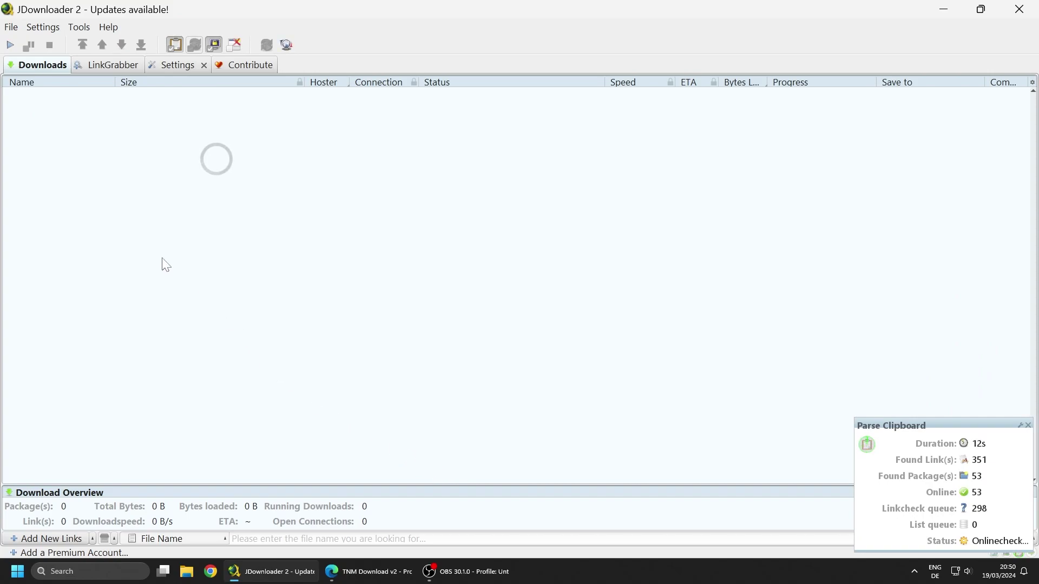
left_click(100, 64)
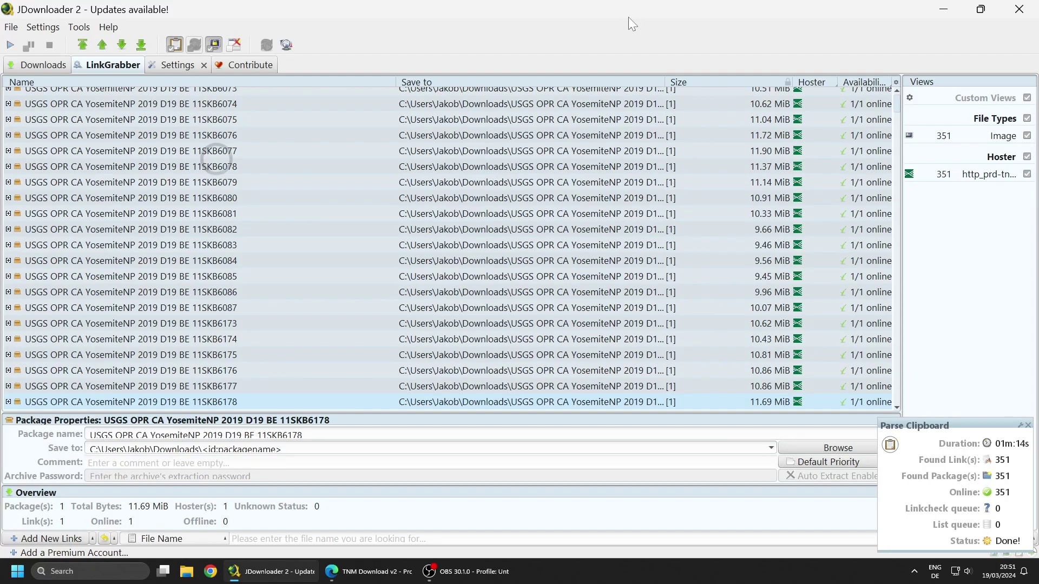
scroll(181, 130, "up", 1)
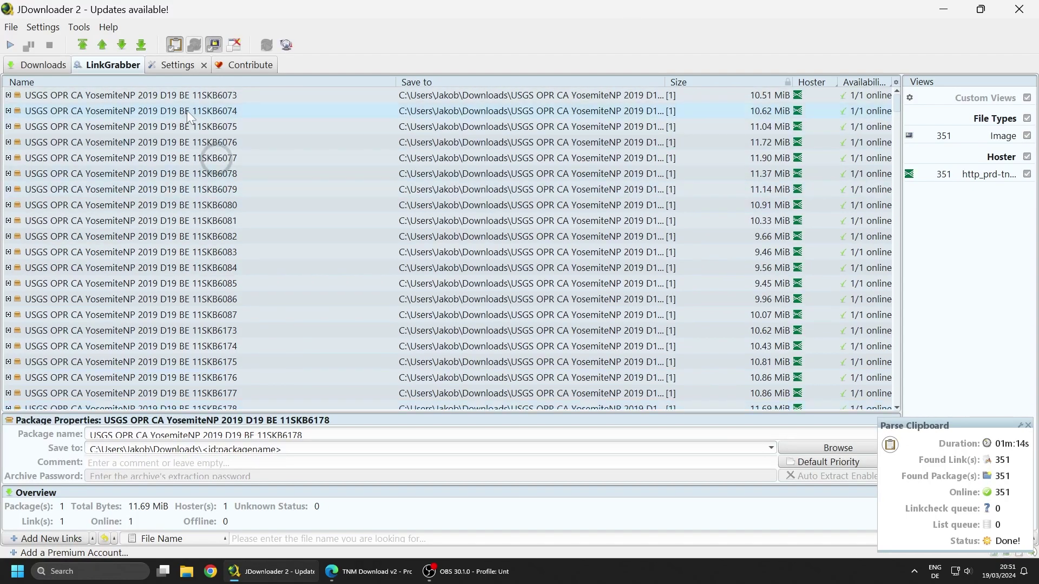
left_click(187, 111)
key("ctrl+a")
left_click(162, 97, "ctrl")
left_click_drag(154, 102, 166, 94)
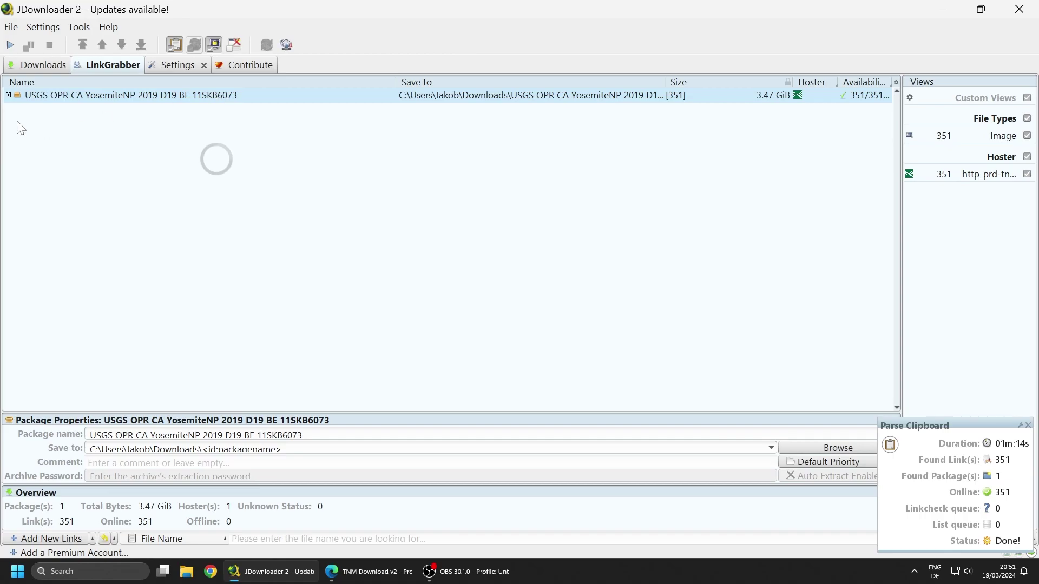
- Inspect the files in the merged YosemiteNP package and start downloading the package
left_click(8, 95)
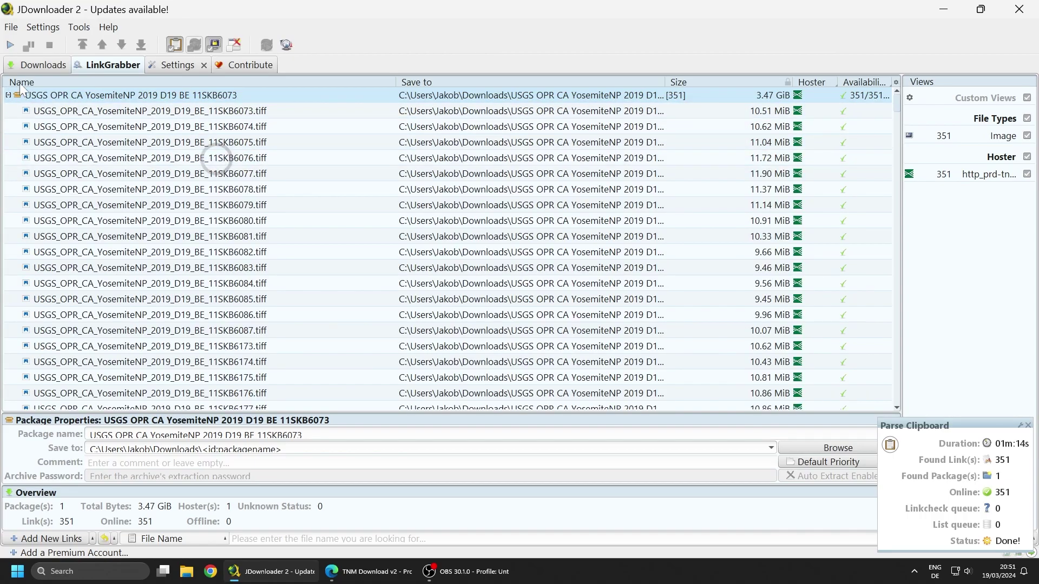
left_click(9, 95)
right_click(48, 99)
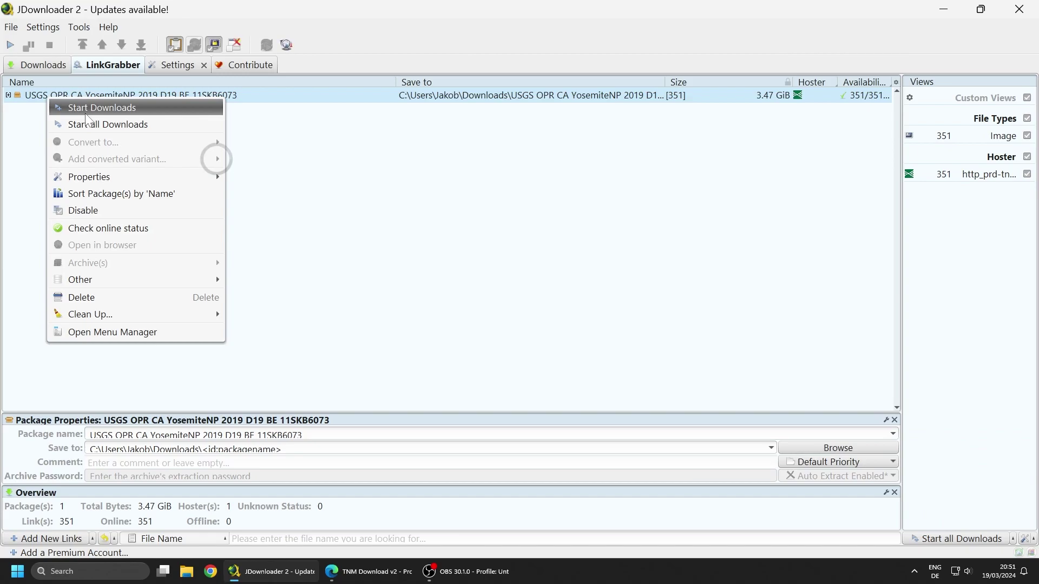
left_click(87, 111)
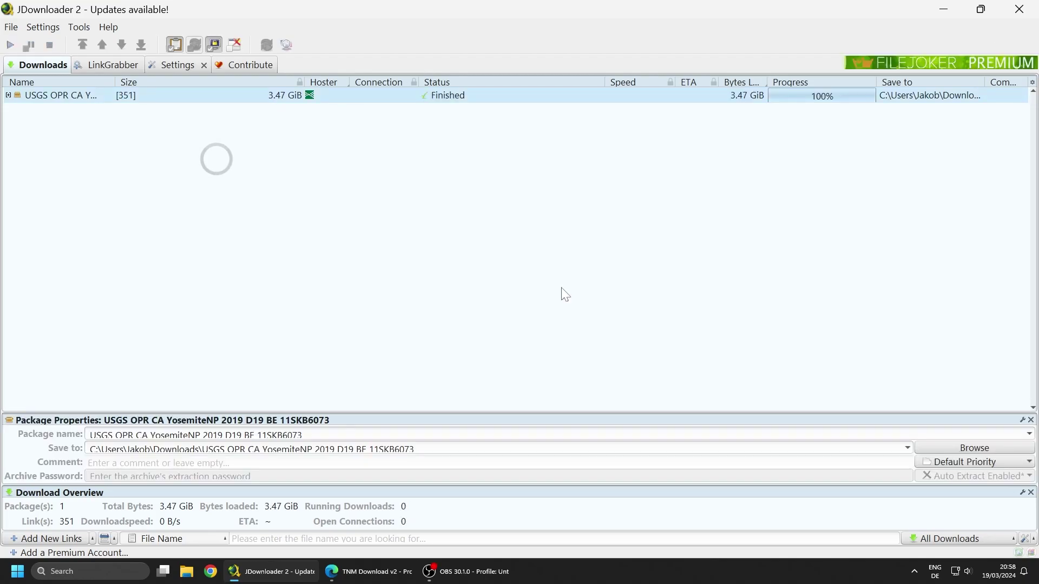
- Launch QGIS Desktop 3.34.3
key("super")
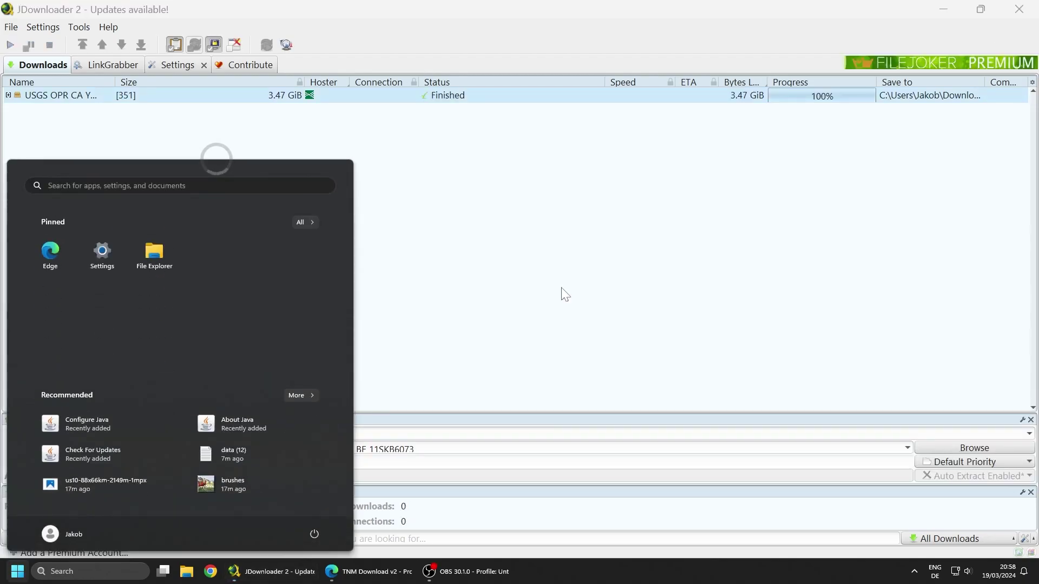
type("qgis")
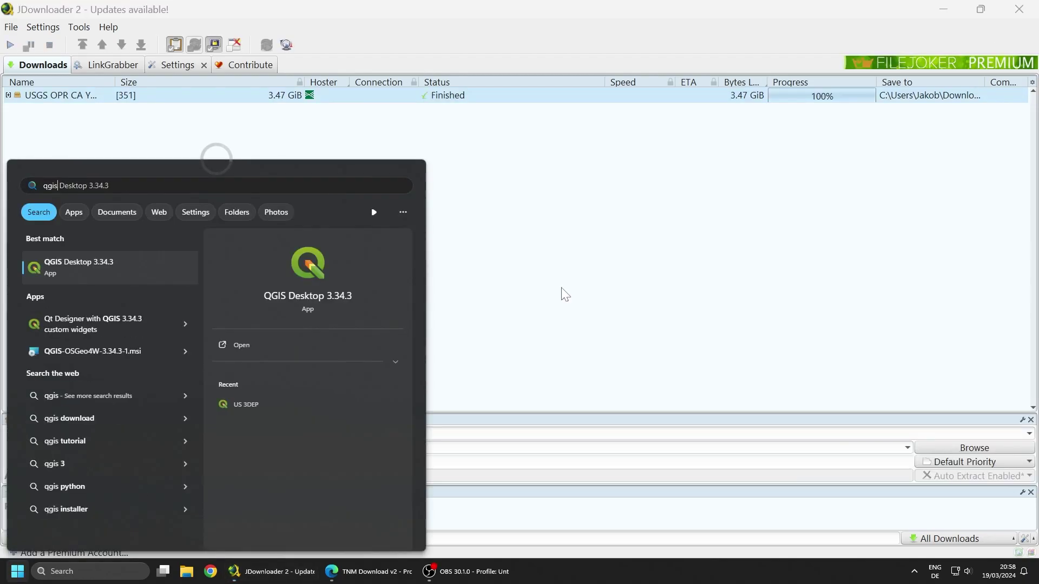
key("Return")
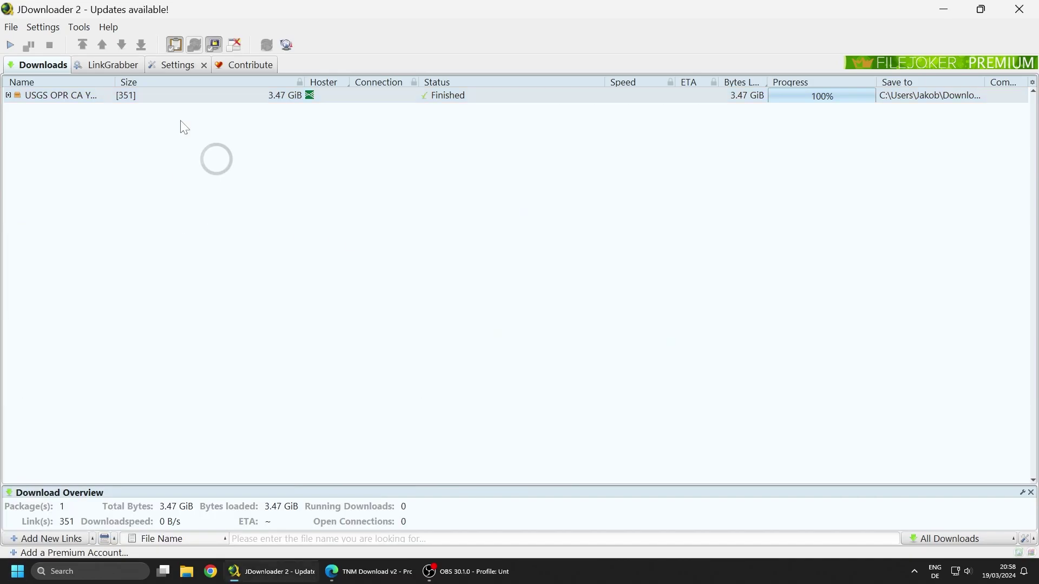
- Open the download directory of the YosemiteNP package, copy its folder path and close the folder window
right_click(138, 98)
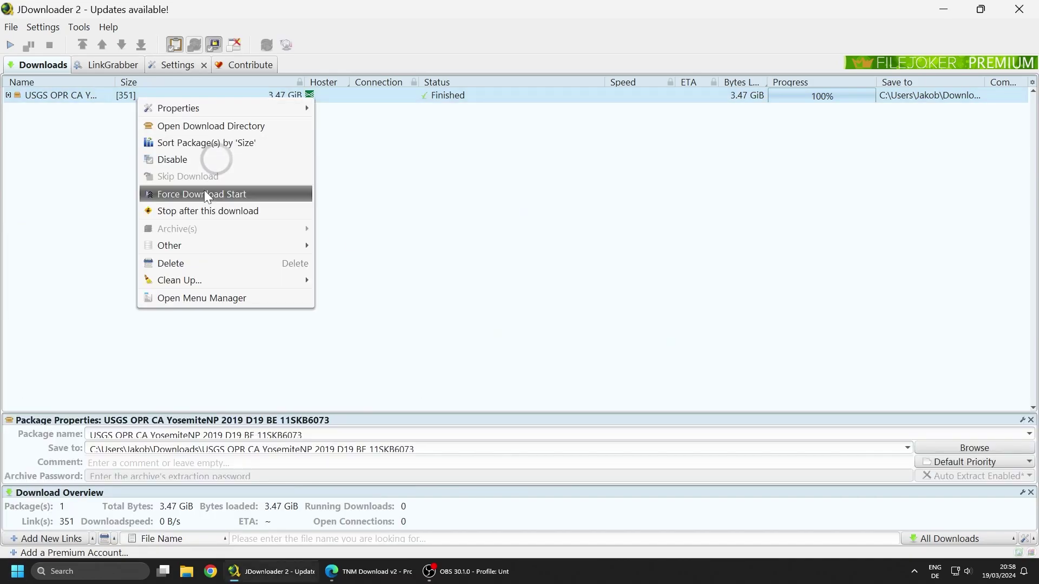
left_click(211, 126)
left_click(394, 222)
key("ctrl+c")
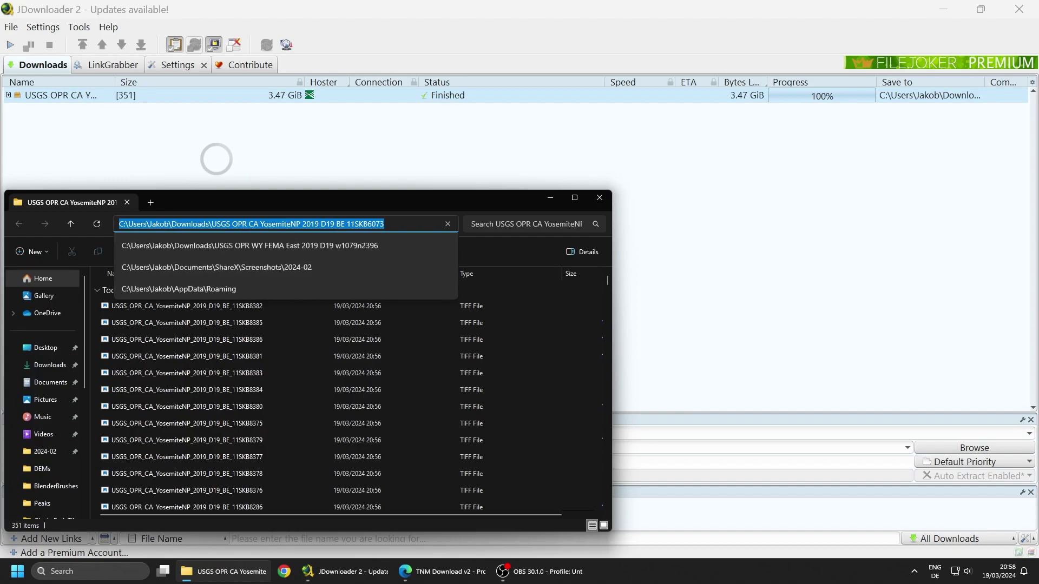
left_click(598, 198)
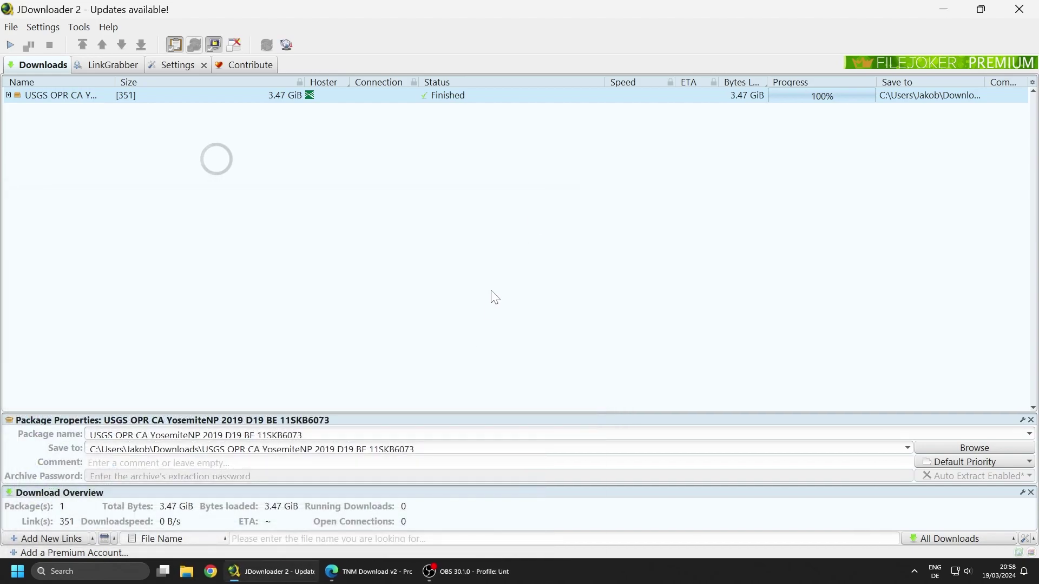
- Switch to QGIS and maximize its window
left_click(491, 297)
left_click(570, 571)
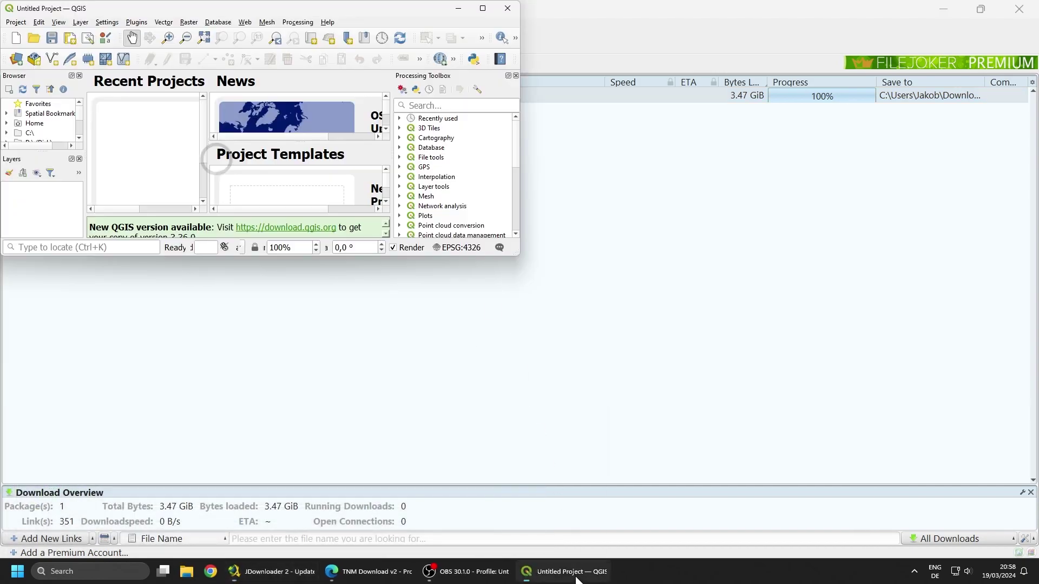
left_click(482, 9)
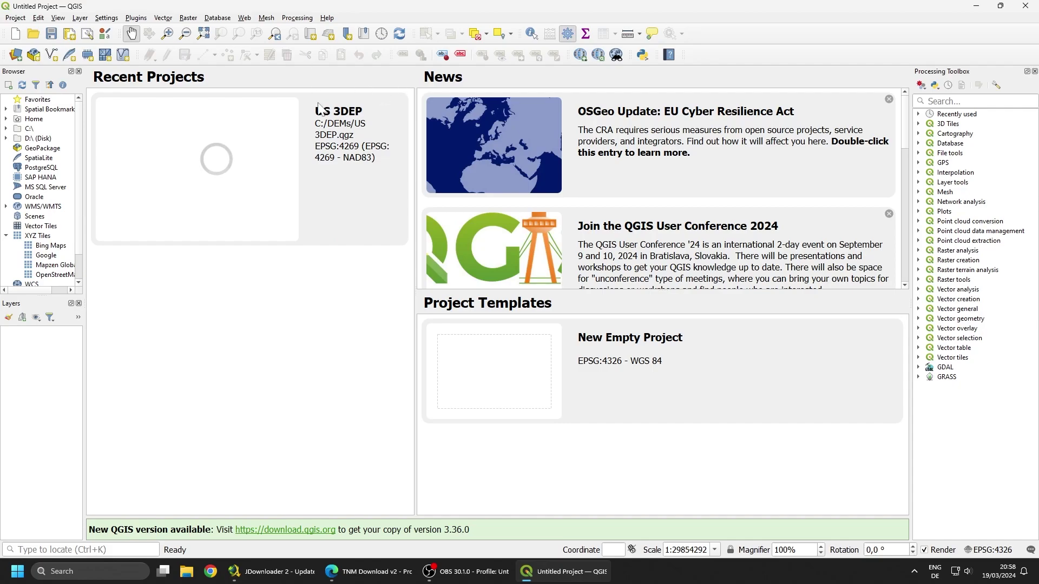
- Start Build Virtual Raster and browse for input files in the downloaded YosemiteNP folder using the copied path
left_click(187, 19)
mouse_move(238, 80)
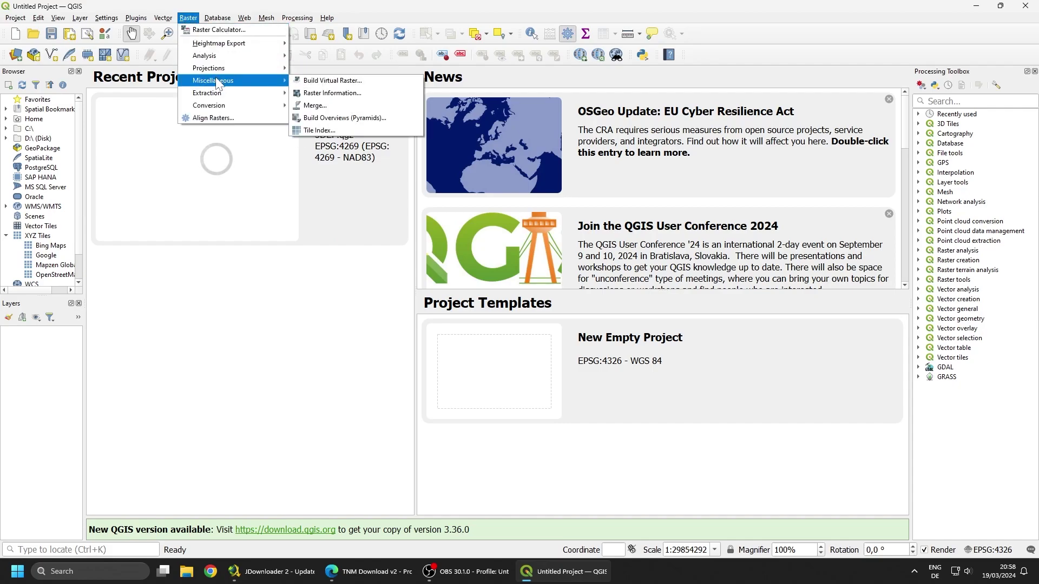
left_click(329, 82)
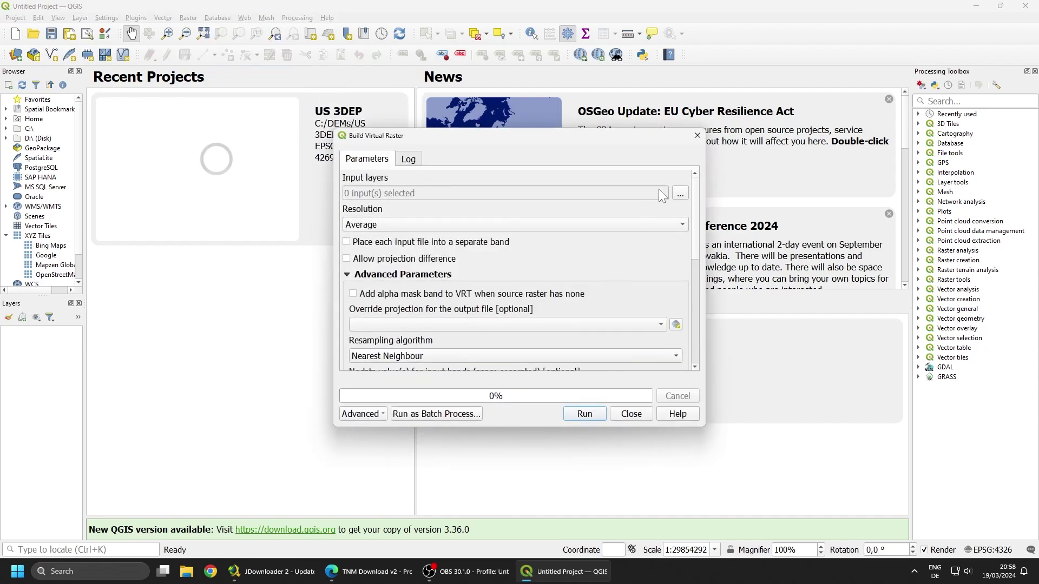
left_click(680, 193)
left_click(657, 248)
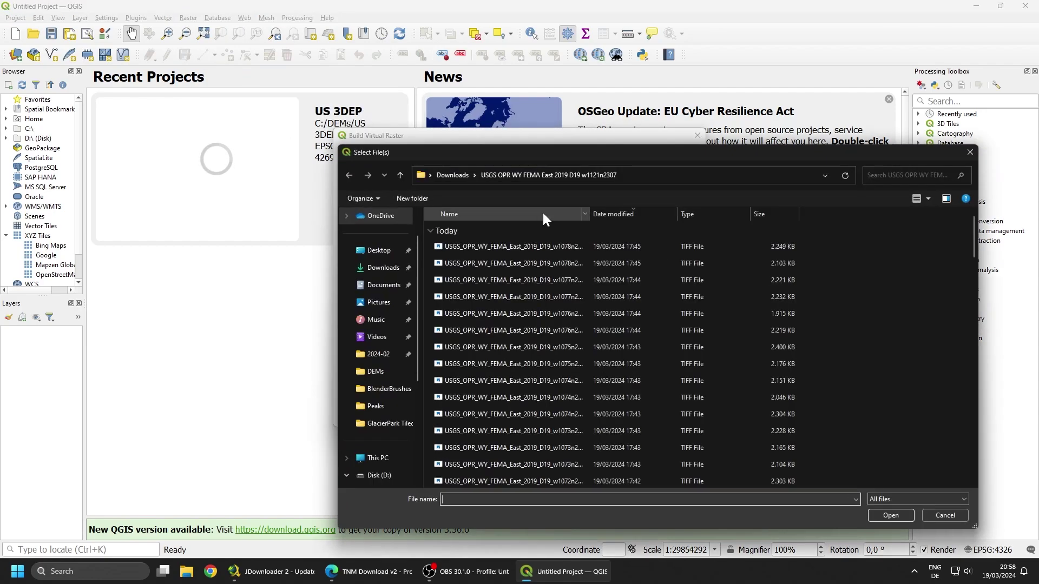
left_click(662, 175)
key("ctrl+v")
key("Return")
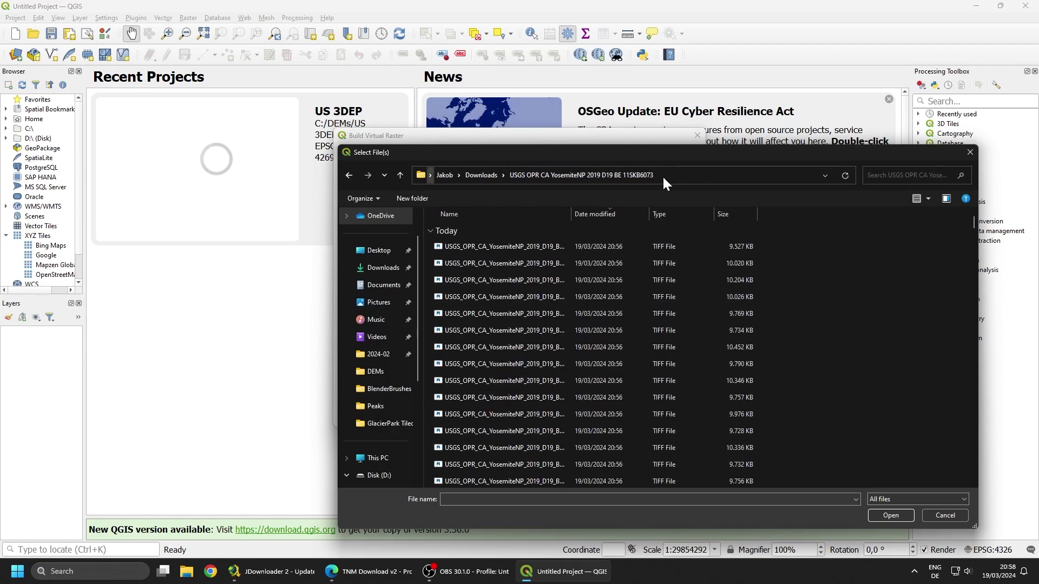
- Add all TIFF tiles in the folder as input layers, build the virtual raster and close the dialog
left_click(572, 269)
key("ctrl+a")
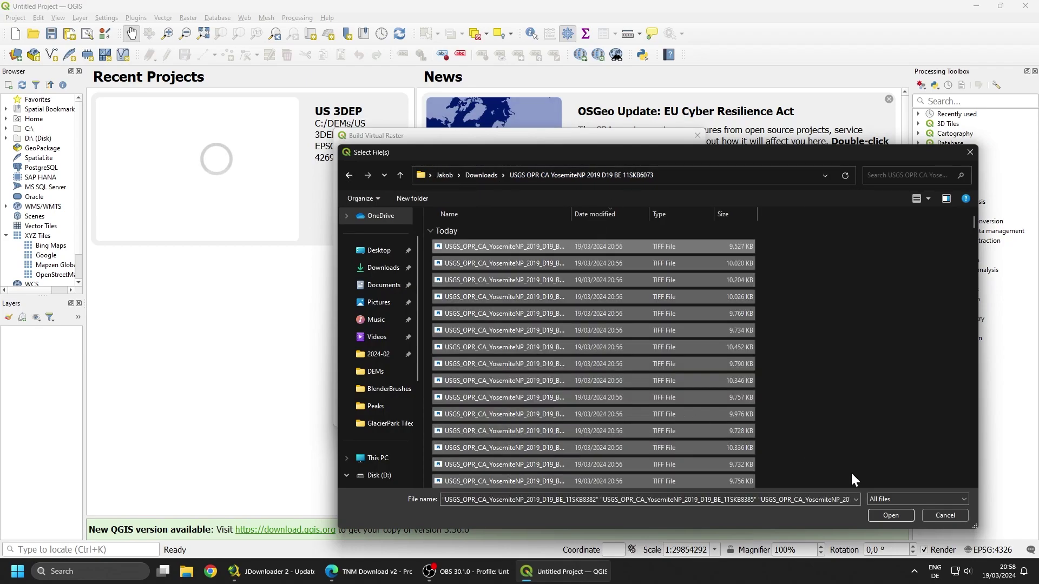
left_click(890, 515)
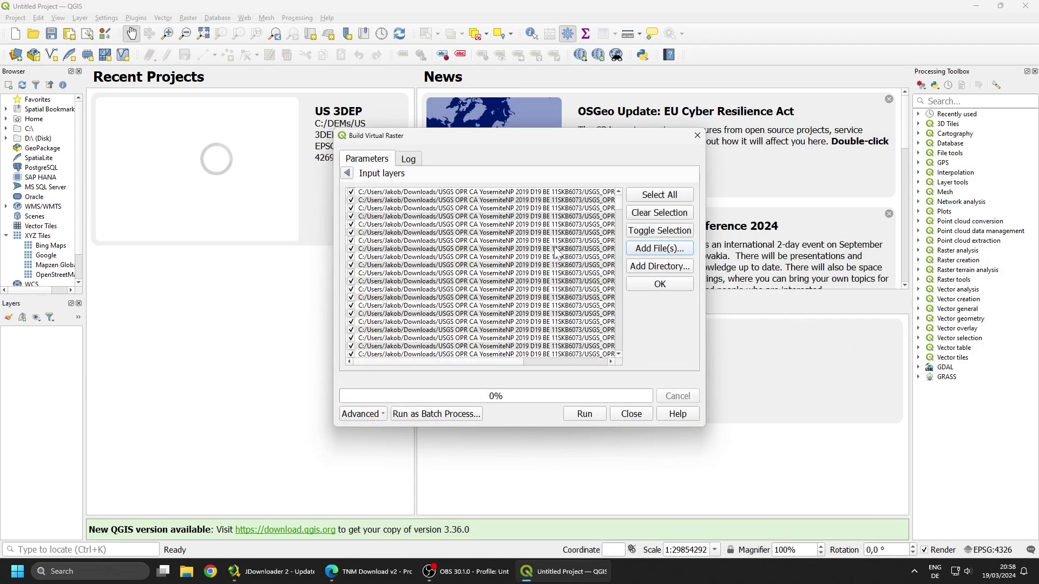
left_click(583, 414)
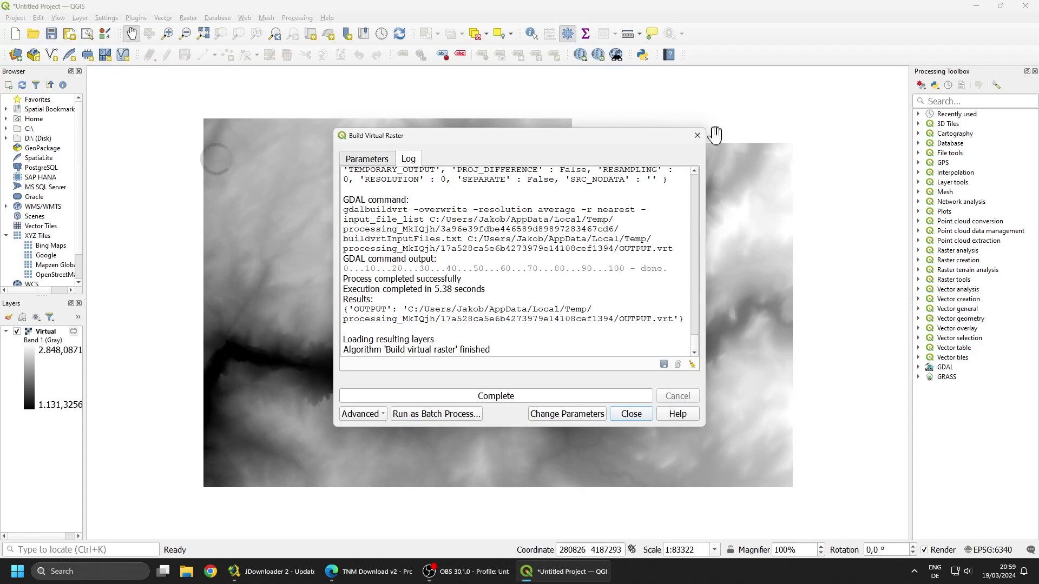
left_click(697, 135)
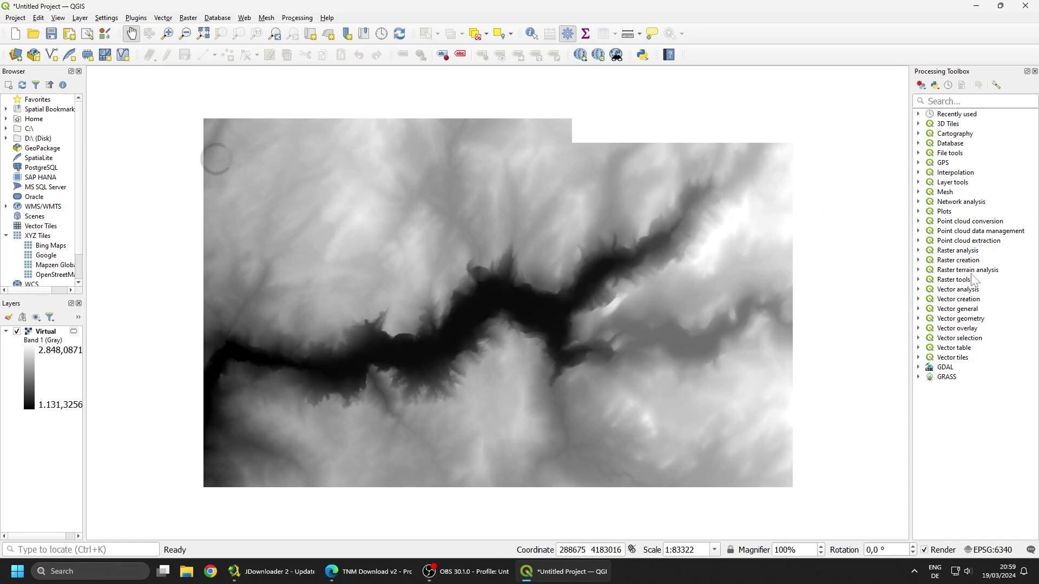
- Start Fill NoData cells for the Virtual layer and set the fill value to 1131
left_click(918, 280)
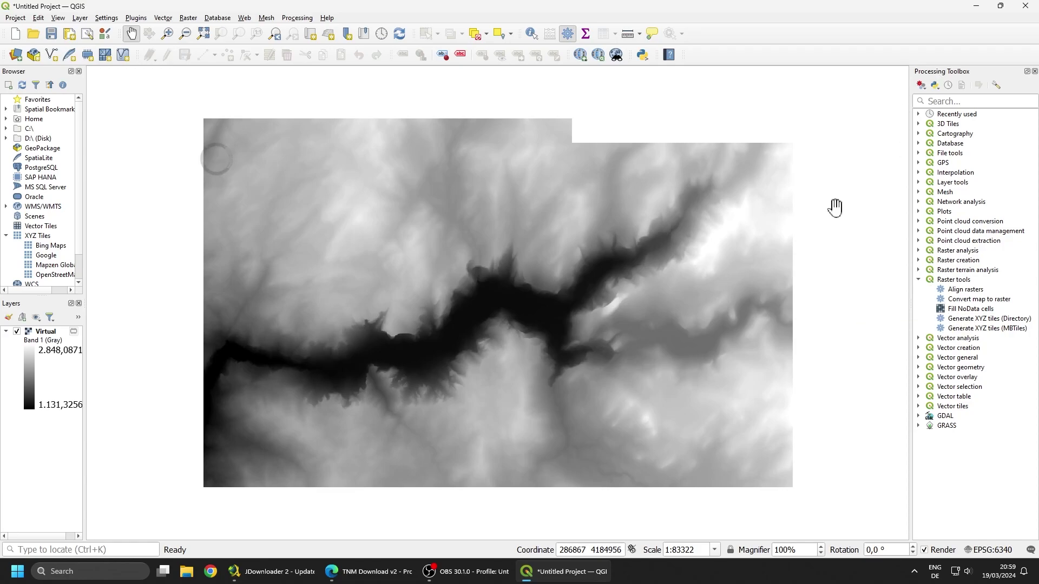
left_click(58, 18)
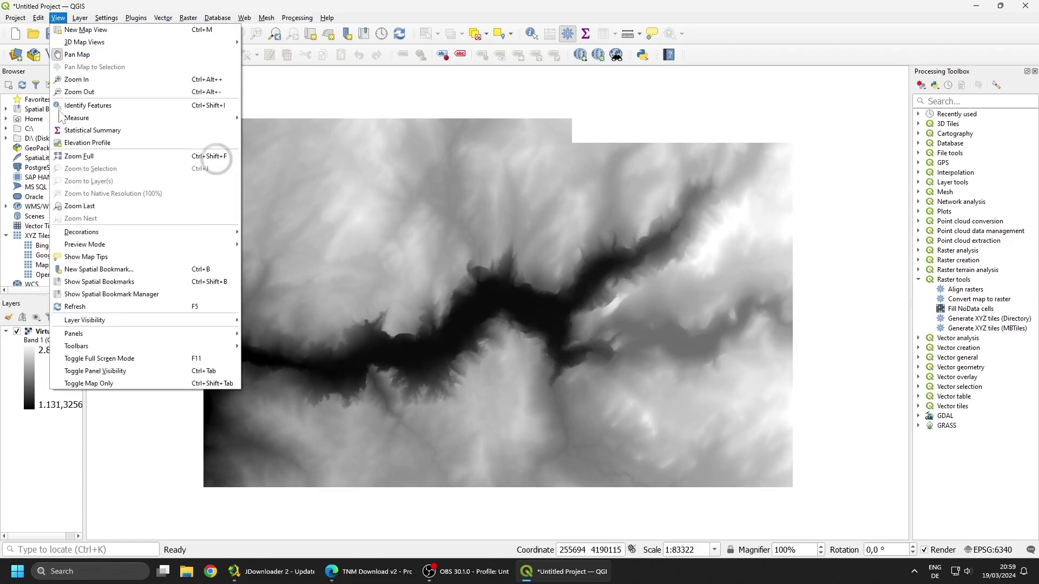
mouse_move(106, 350)
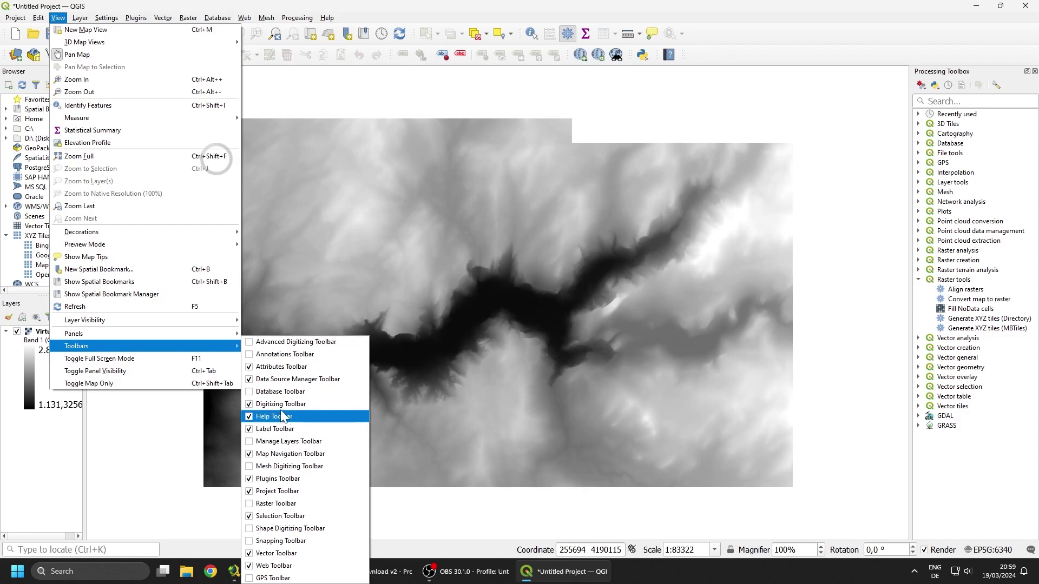
mouse_move(228, 333)
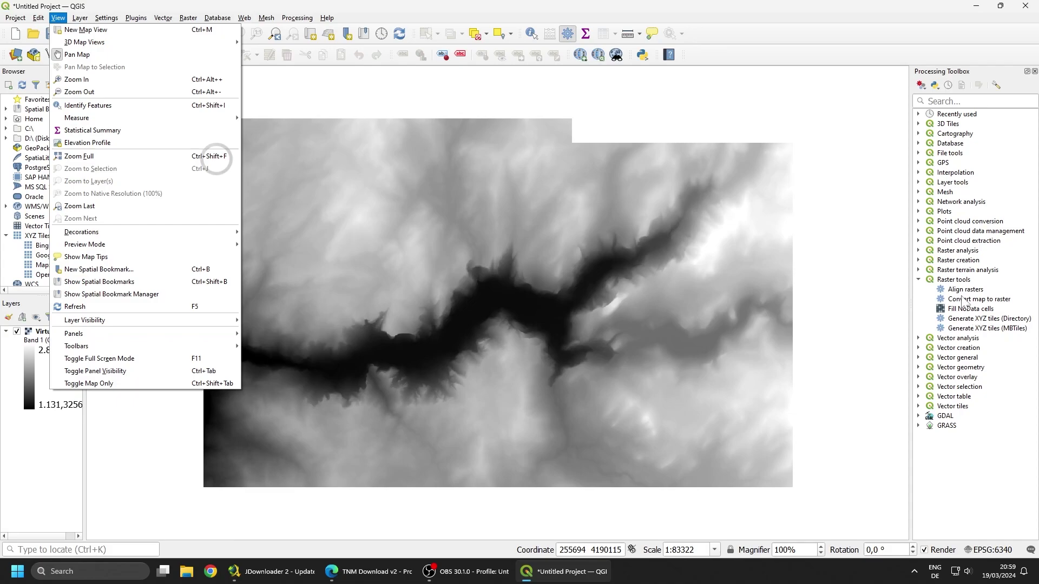
double_click(966, 309)
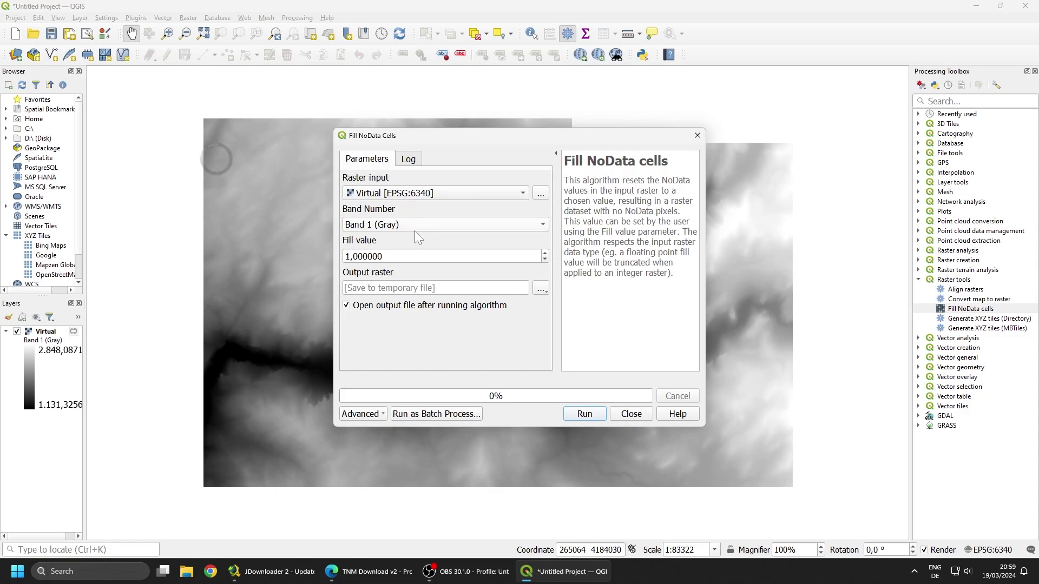
double_click(428, 257)
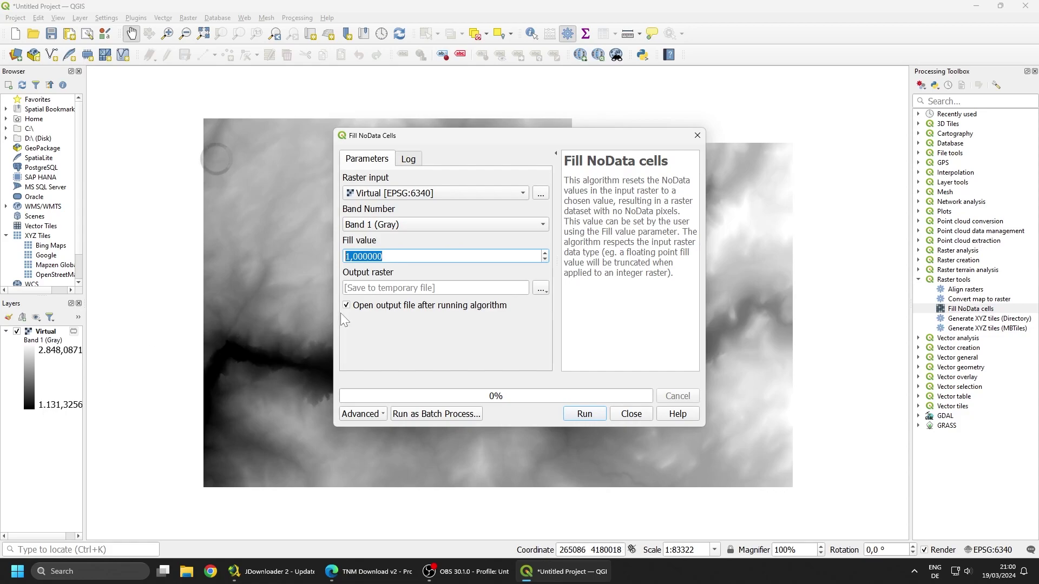
type("1131")
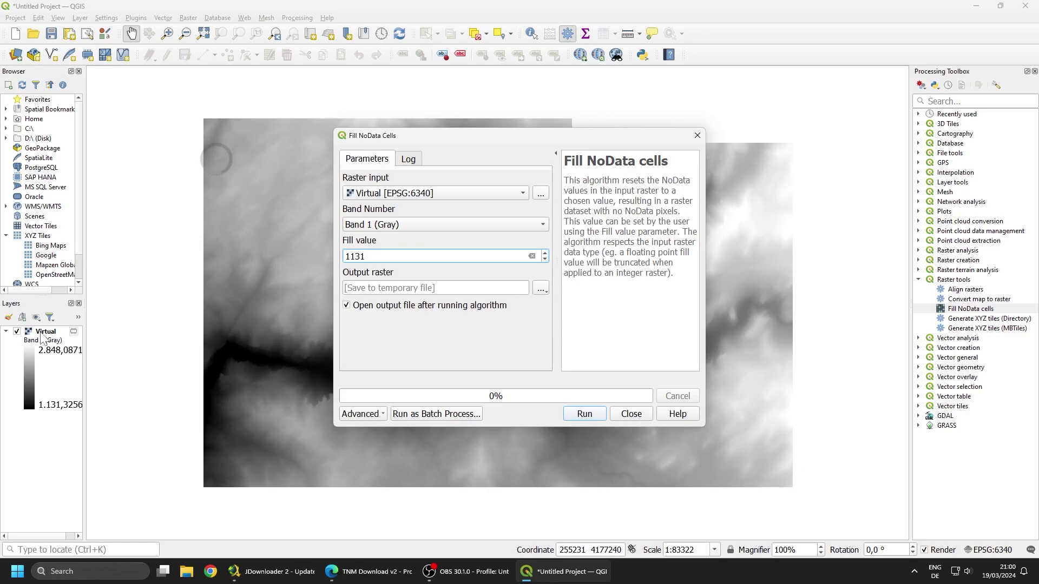
- Examine the Virtual layer's information for its extent, pixel dimensions and pixel size
double_click(44, 332)
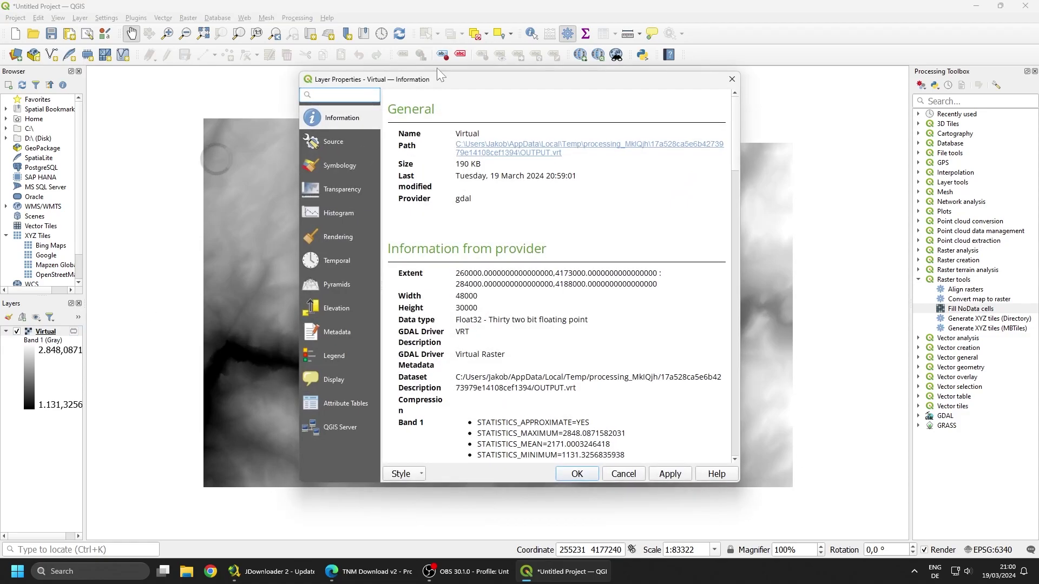
left_click_drag(438, 79, 158, 52)
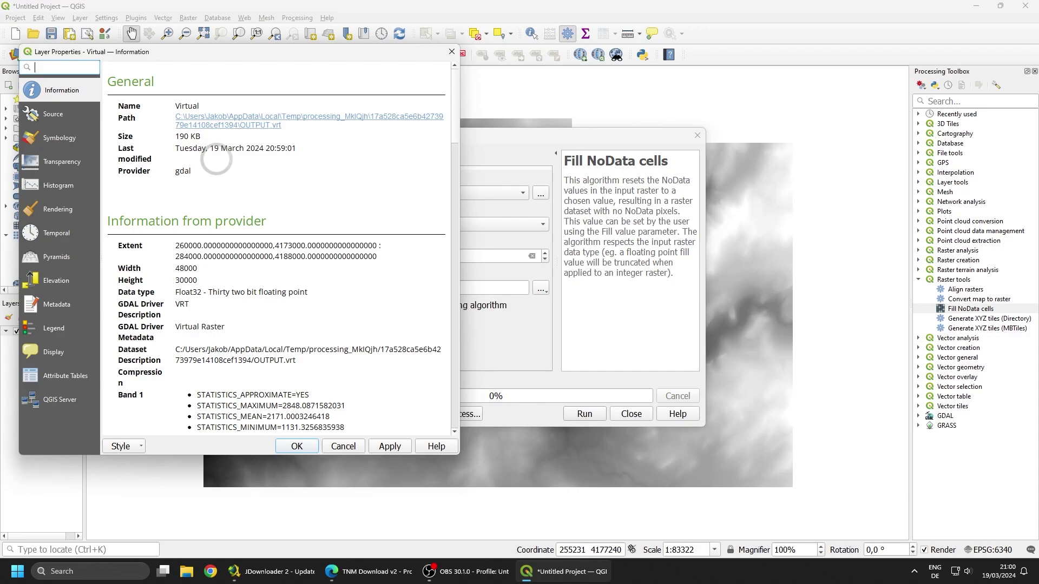
mouse_move(175, 267)
left_mouse_down()
mouse_move(197, 268)
mouse_move(185, 280)
left_mouse_up()
left_click(198, 267)
left_click(185, 280)
scroll(196, 279, "down", 9)
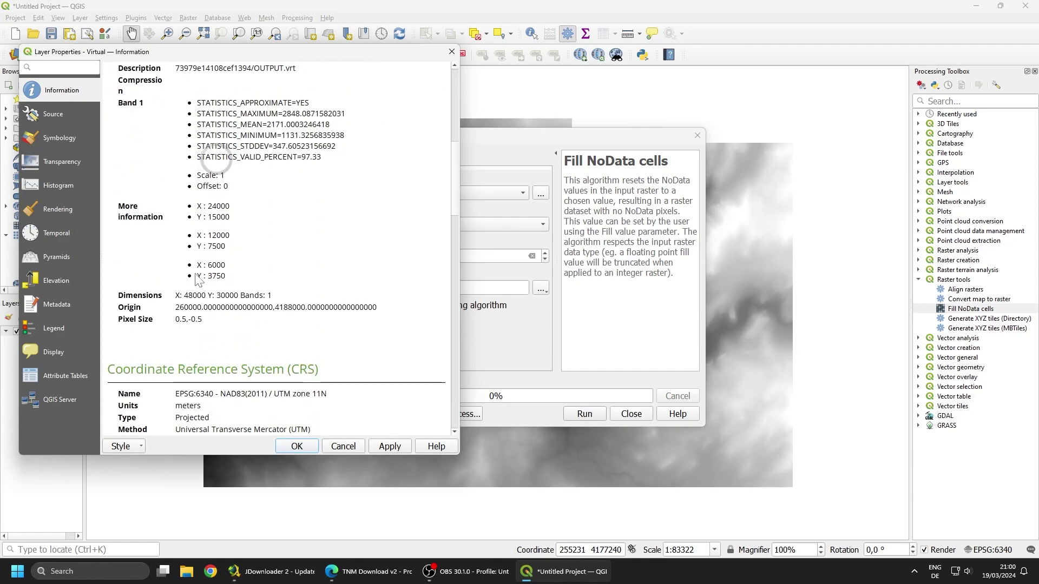
left_click_drag(117, 323, 195, 320)
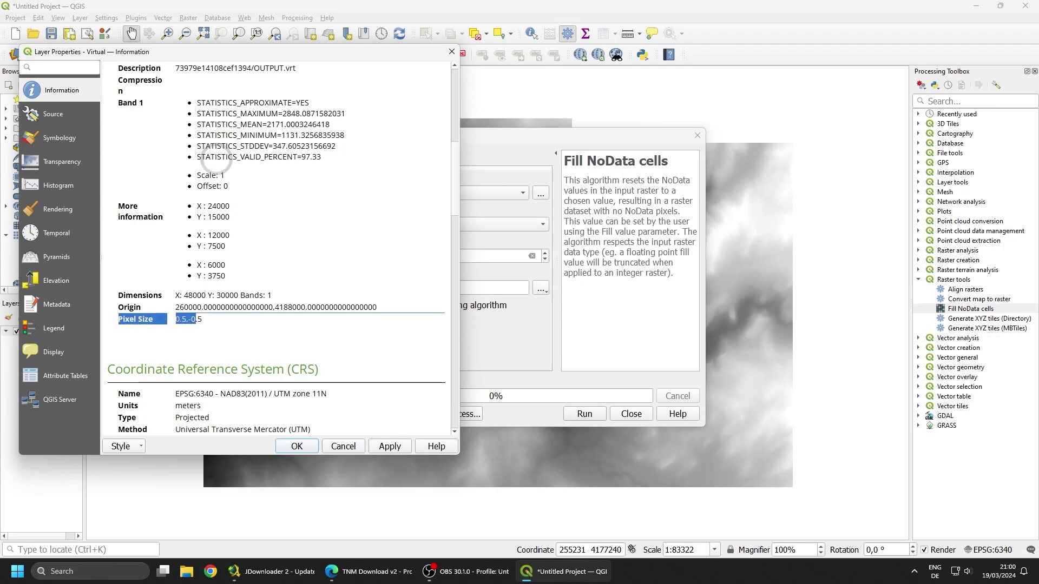
left_click(211, 328)
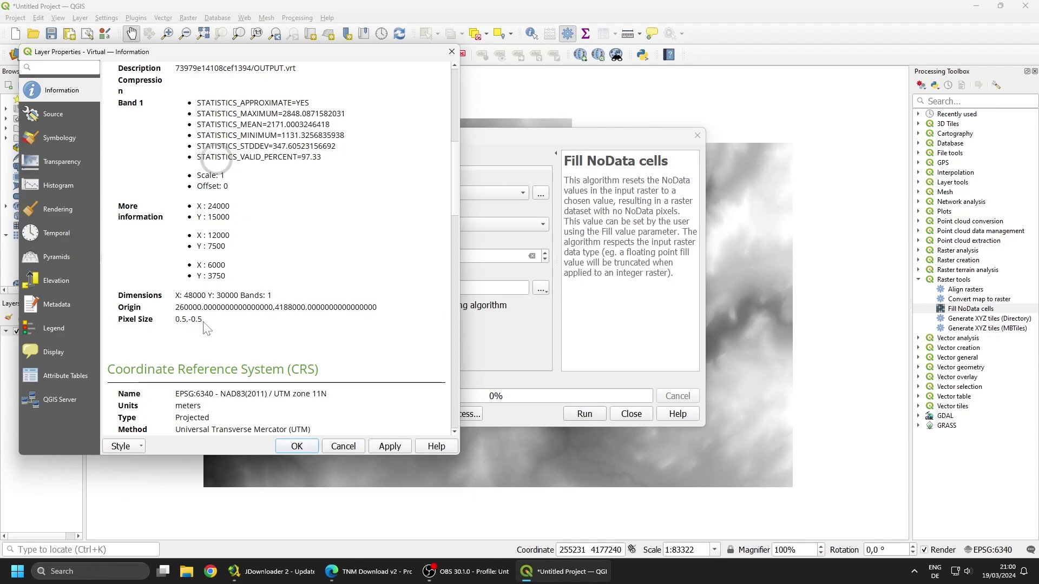
scroll(228, 322, "up", 5)
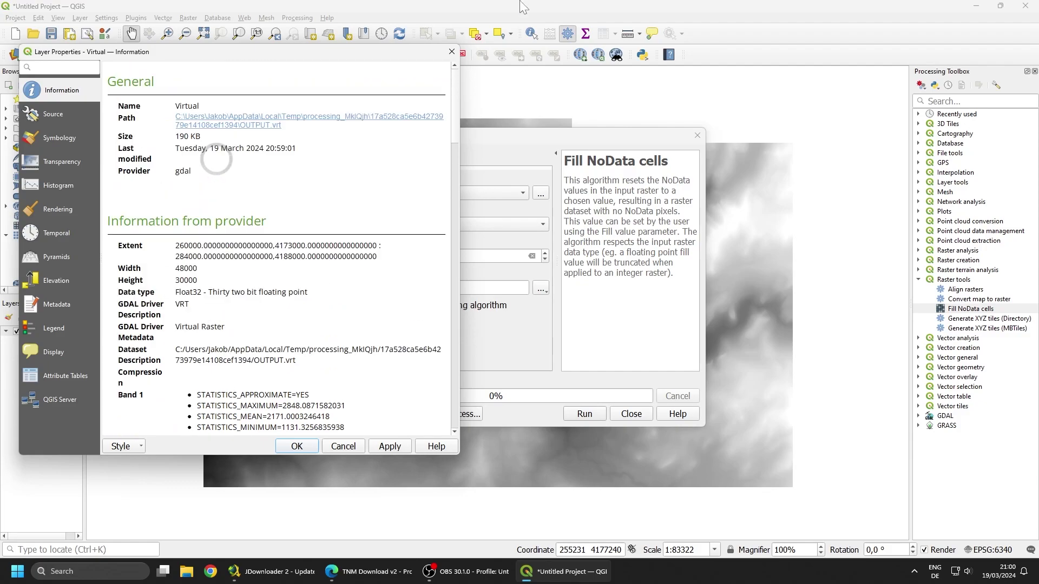
left_click(452, 53)
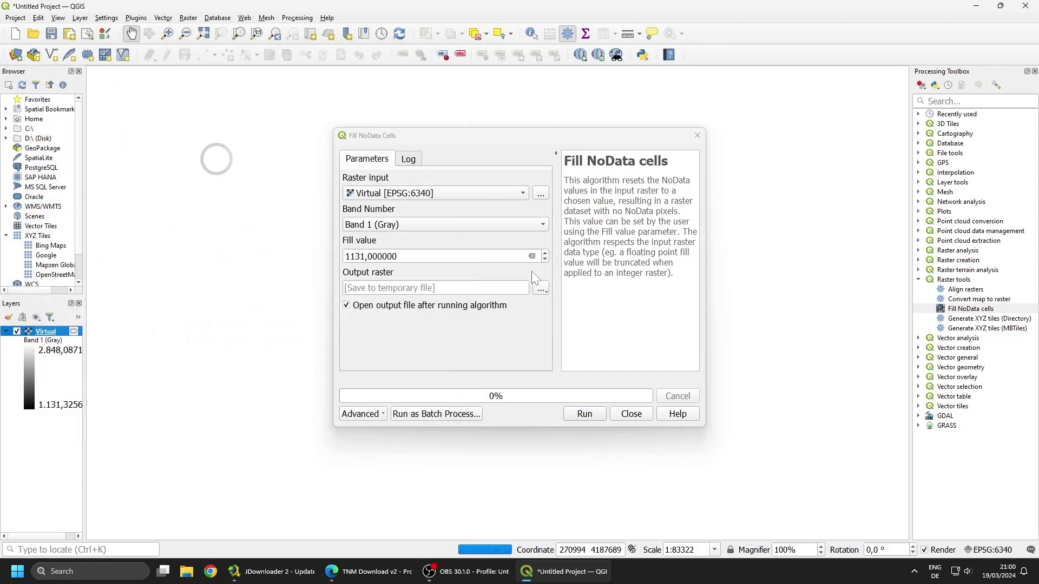
- Choose to save the Fill NoData output raster to a file in the DEMs folder and begin its name with "yosemite-24x15km-"
left_click(540, 288)
left_click(565, 313)
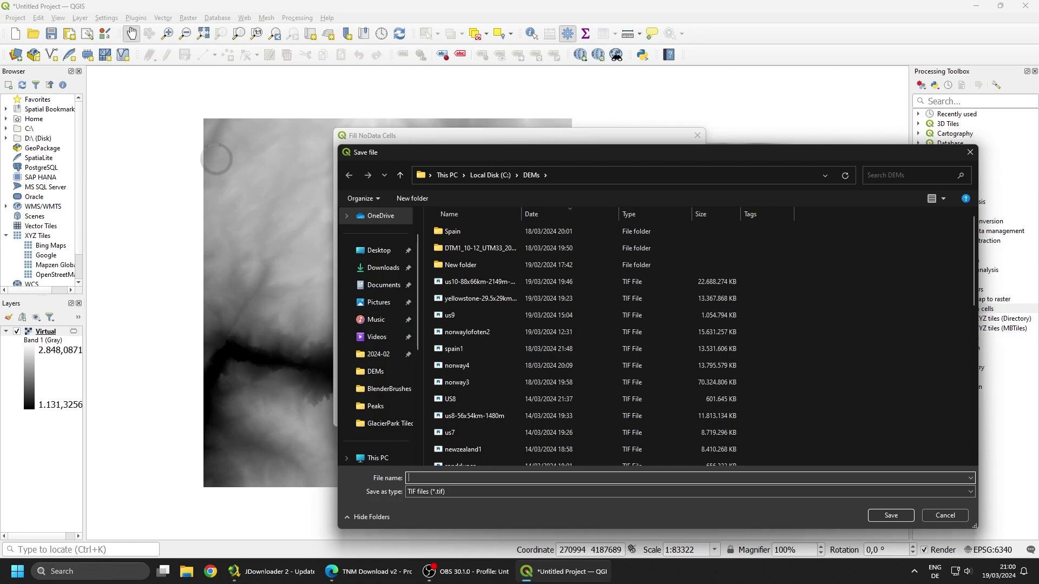
type("yo")
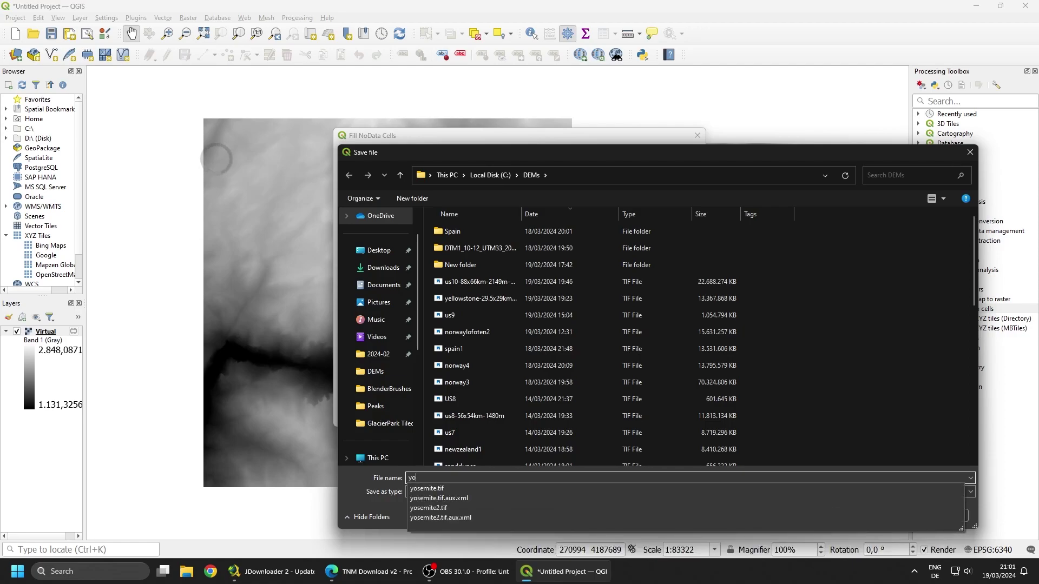
type("semite-")
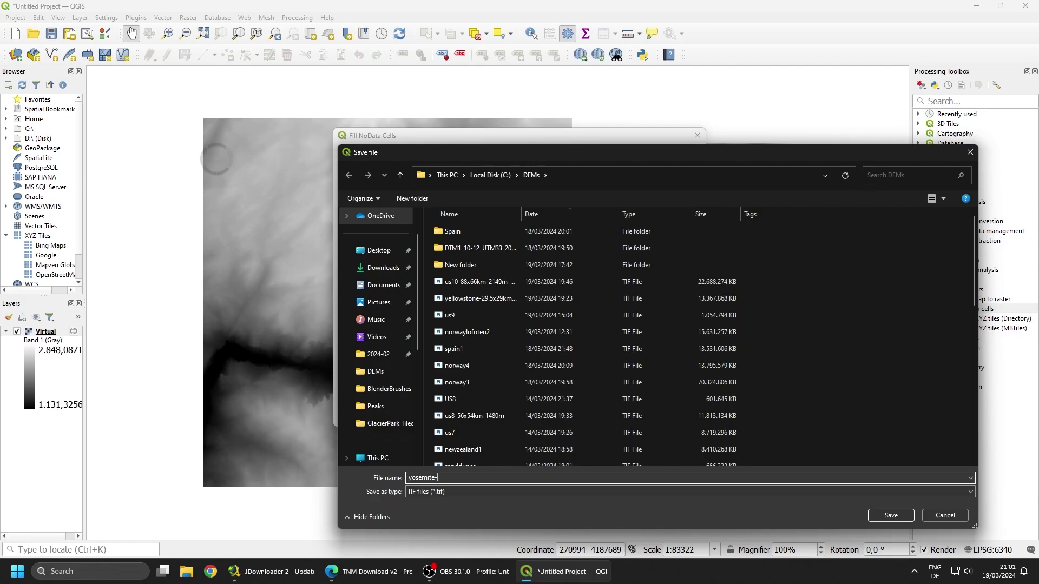
type("24x15km-")
- Open Calculator and work out the terrain's elevation range by subtracting 1131 from 2848
key("super")
type("calculator")
key("Return")
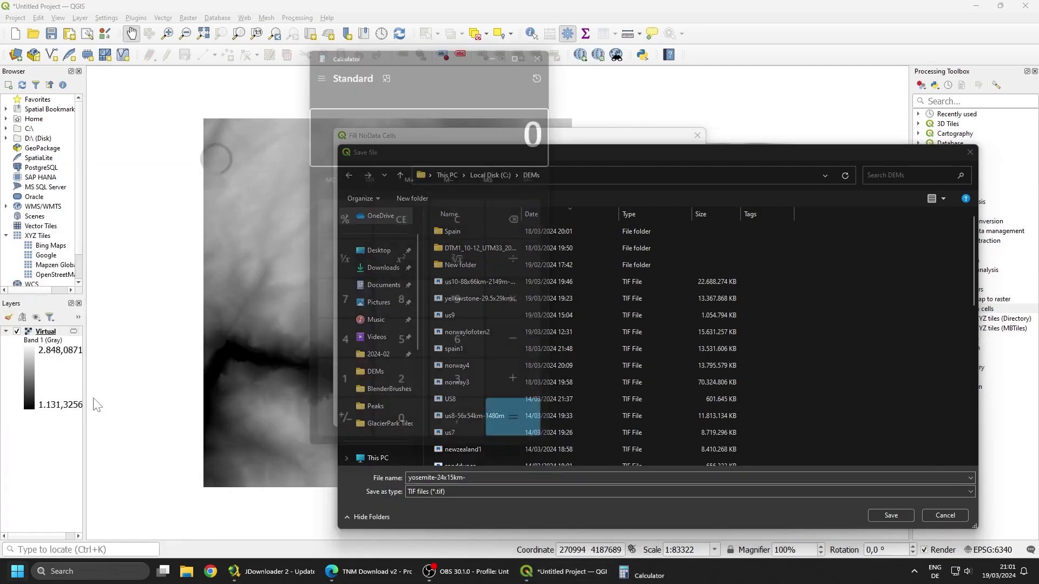
type("2")
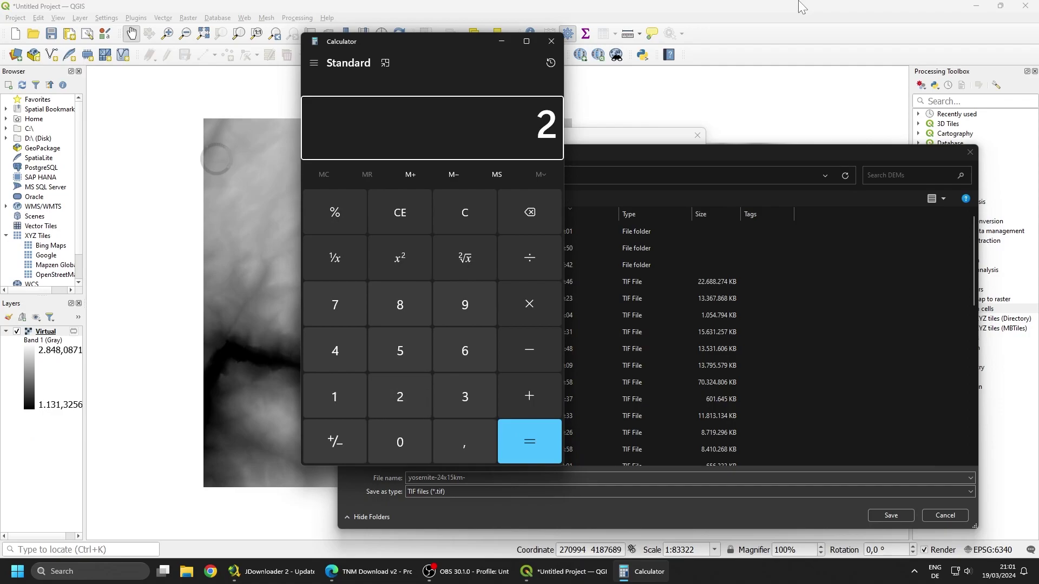
type(".8")
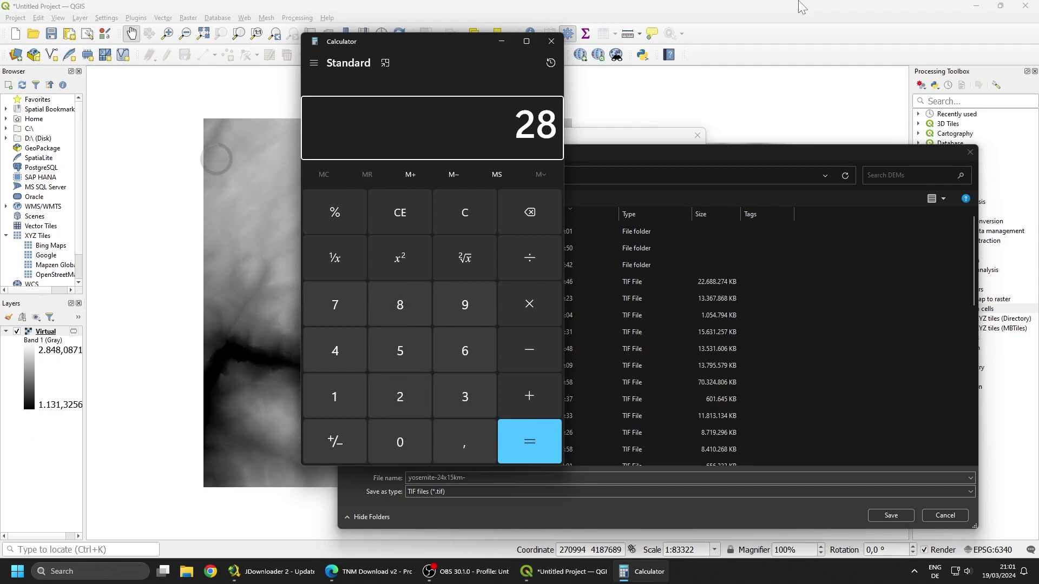
type("48")
key("minus")
type("1")
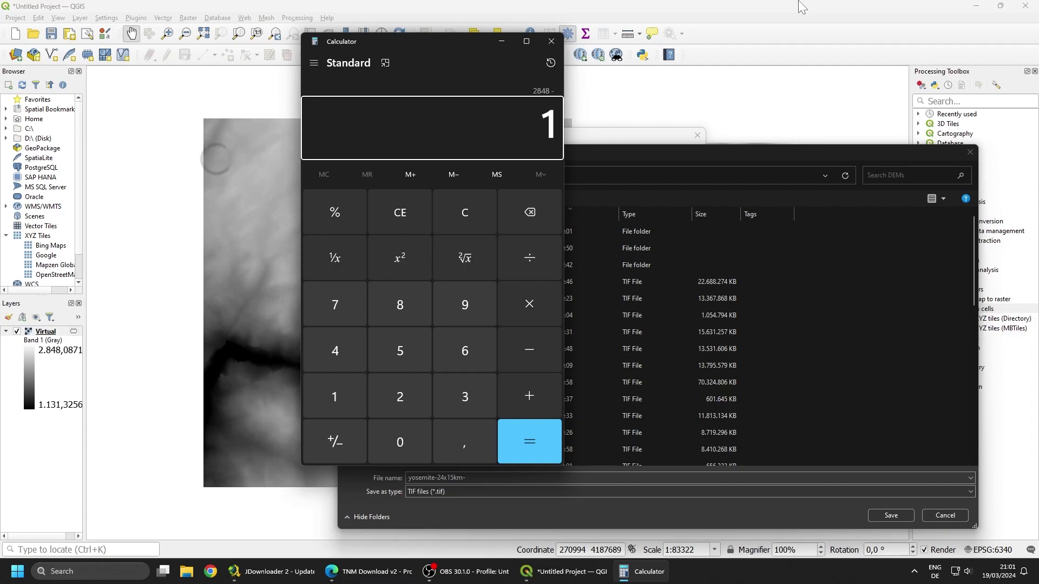
type("131")
key("Return")
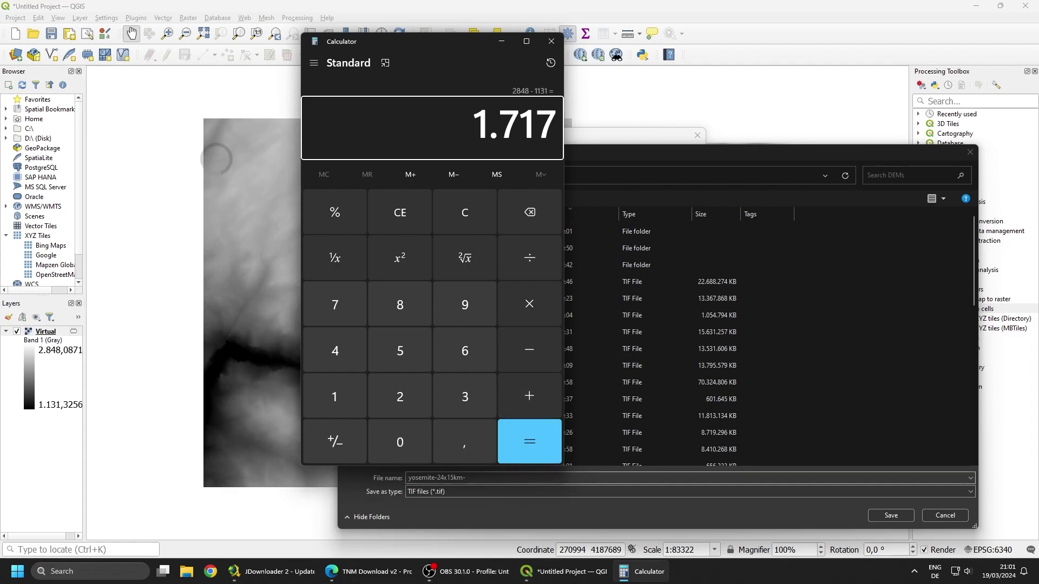
- Return to the save dialog, complete the output name as yosemite-24x15km-1717m-0.5mpx.tiff and run Fill NoData cells
key("alt+Tab")
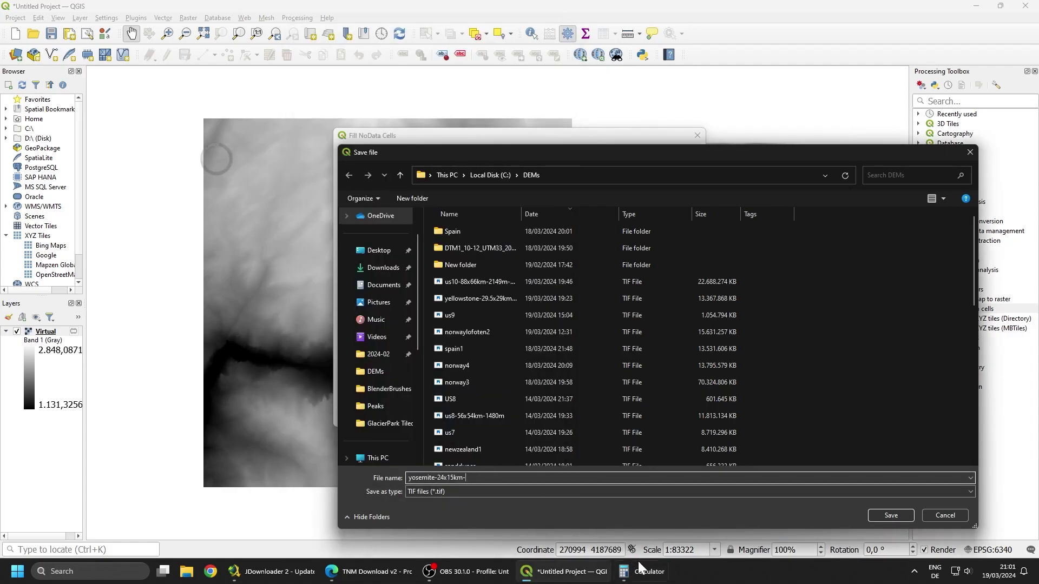
key("alt+Tab")
key("alt+Tab")
key("End")
type("171")
type("px")
key("Return")
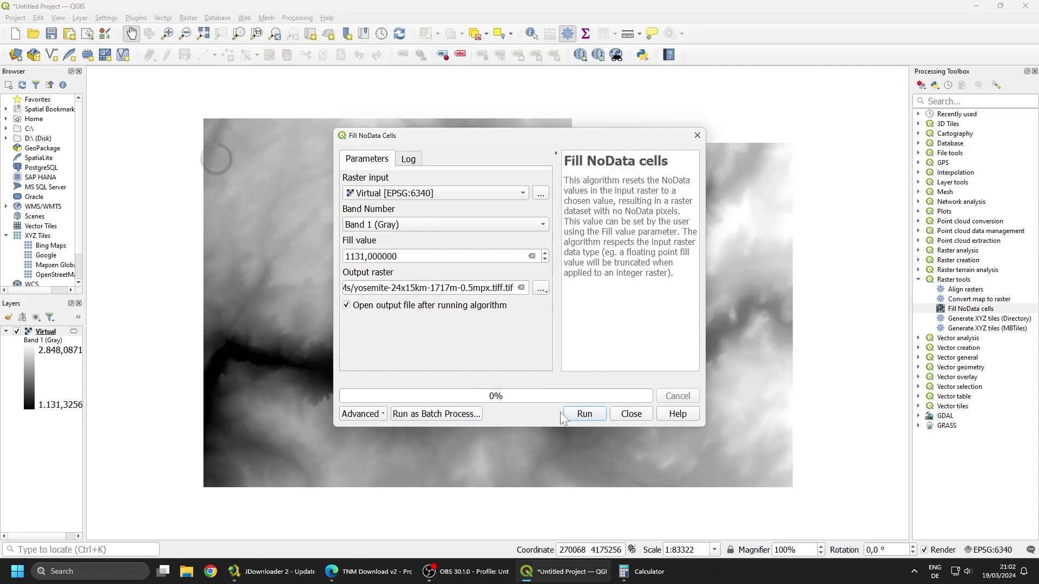
left_click(581, 418)
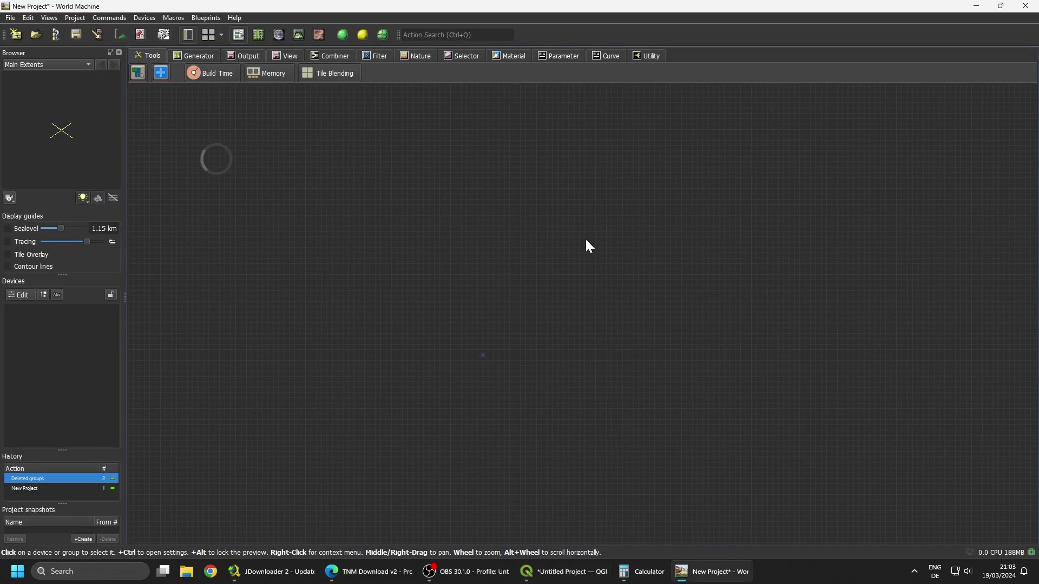
- In World Machine, add a File Input generator device and position it in the empty workspace
left_click(194, 55)
left_click(228, 73)
left_click(412, 400)
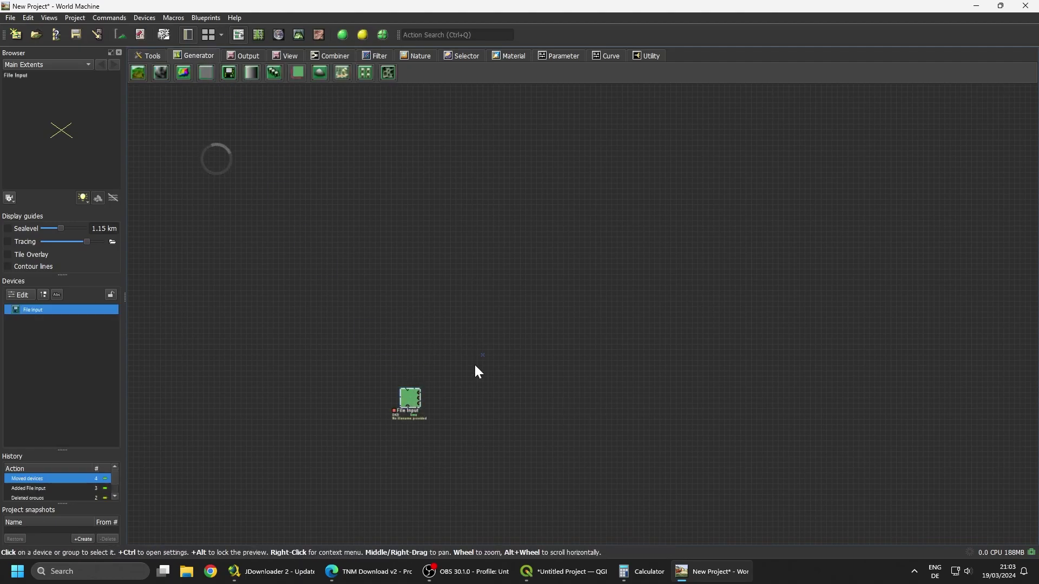
left_click_drag(414, 403, 412, 325)
- Load yosemite-24x15km-1717m-0.5mpx.tiff.tif as the File Input device's heightfield, close its properties and reposition the device
double_click(381, 292)
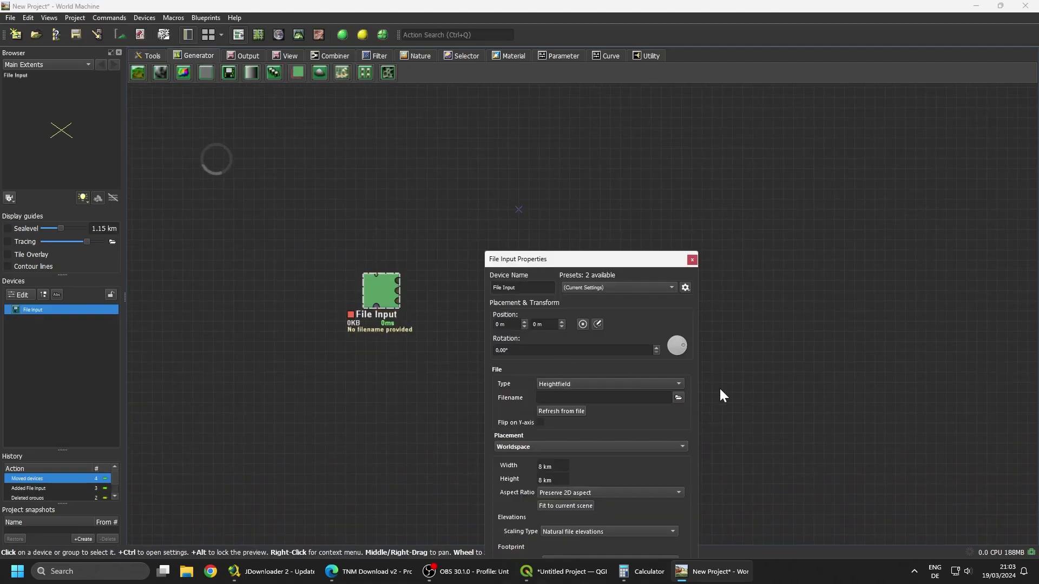
left_click(677, 397)
left_click(432, 397)
left_click(542, 306)
double_click(541, 306)
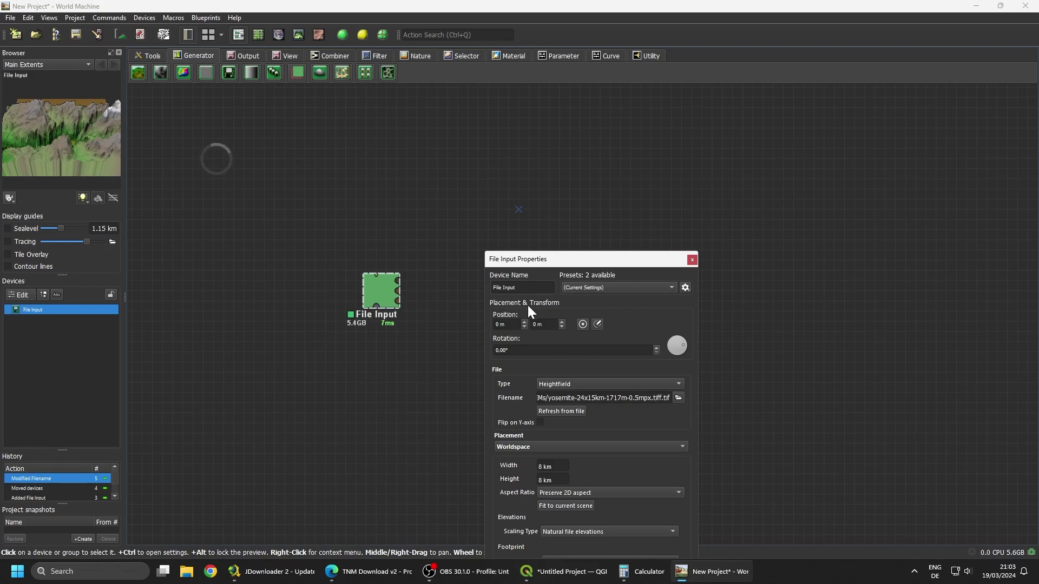
scroll(358, 323, "up", 2)
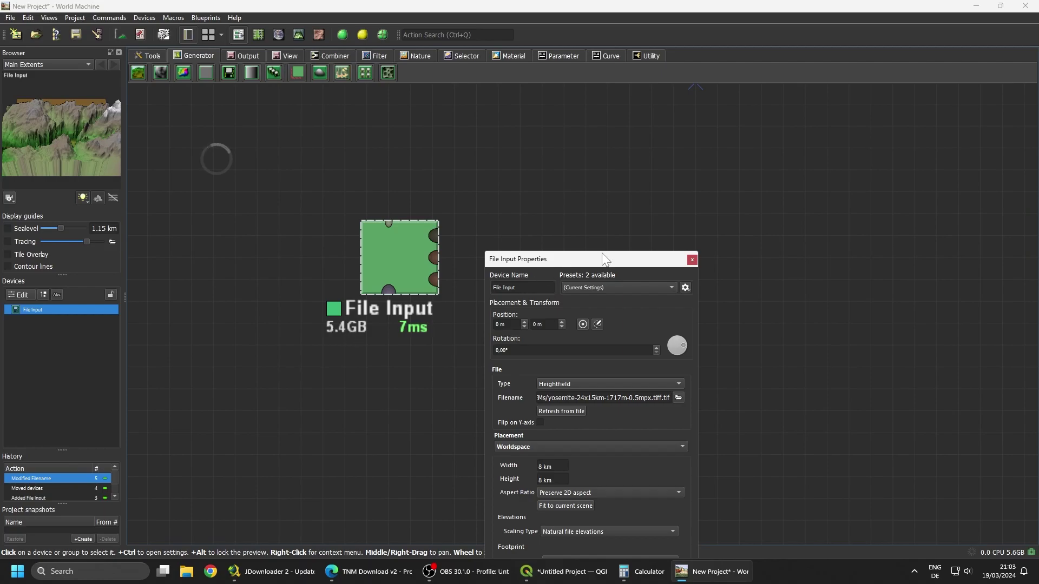
left_click(691, 260)
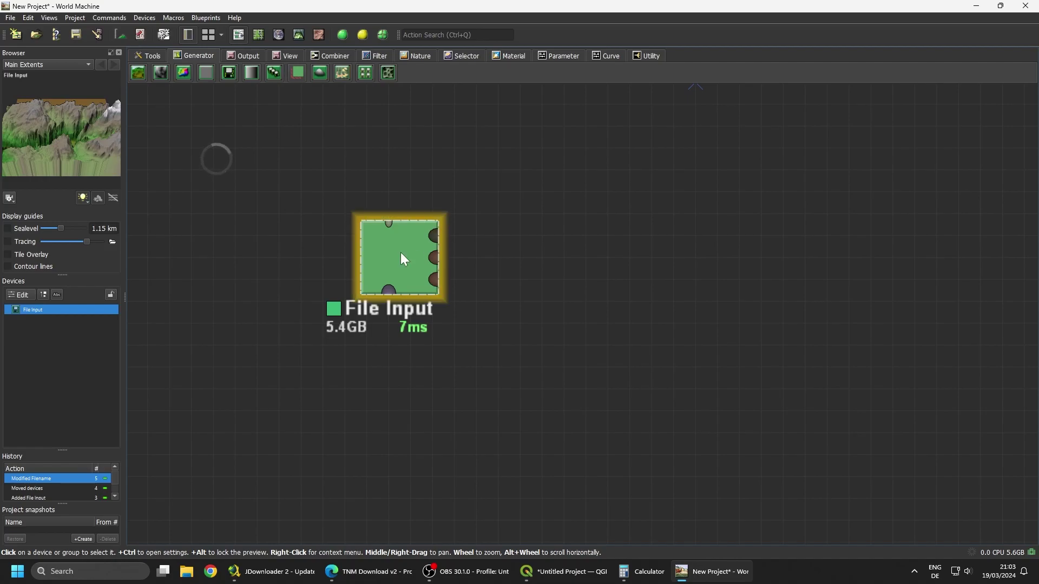
left_click_drag(382, 249, 338, 228)
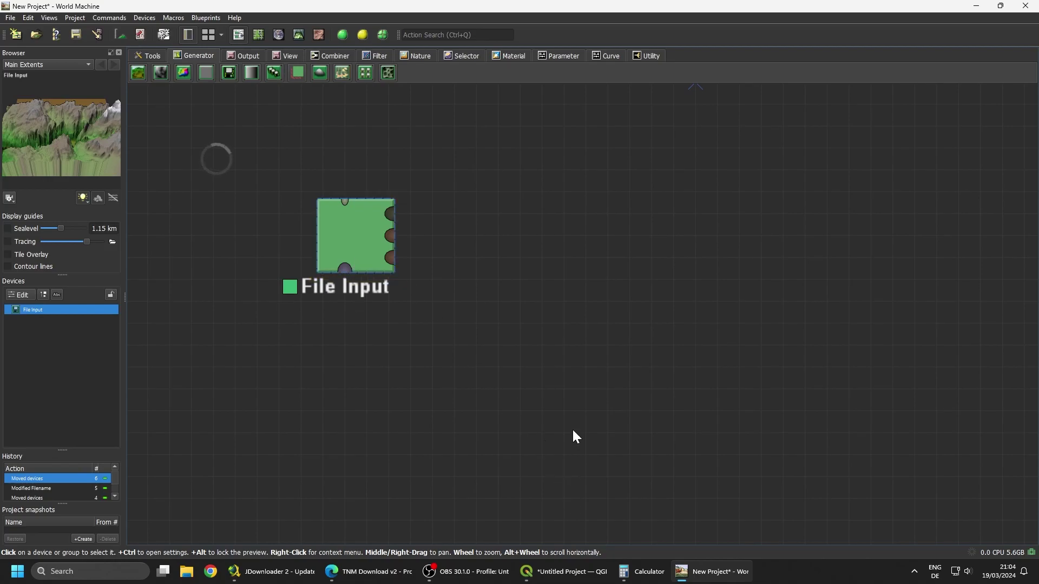
- Switch to QGIS and try to export only the valley area of the filled yosemite layer using the map canvas extent
left_click(557, 572)
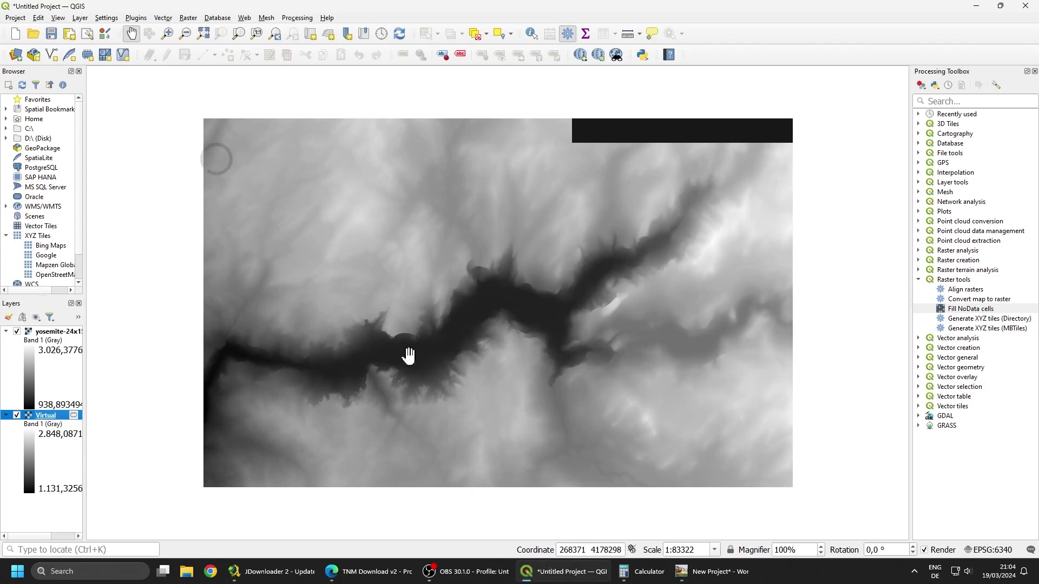
scroll(405, 322, "up", 2)
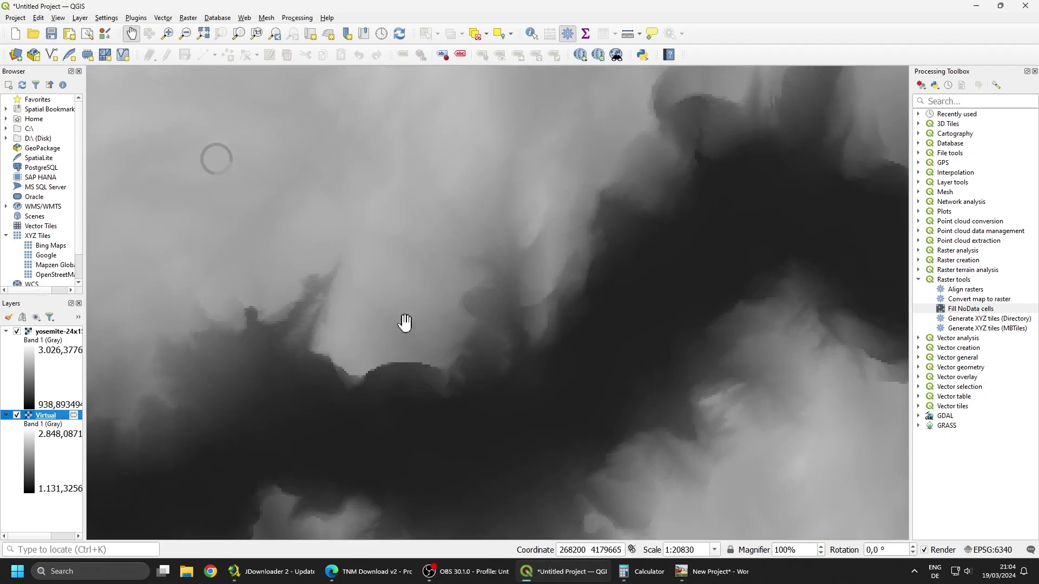
left_click_drag(405, 323, 392, 215)
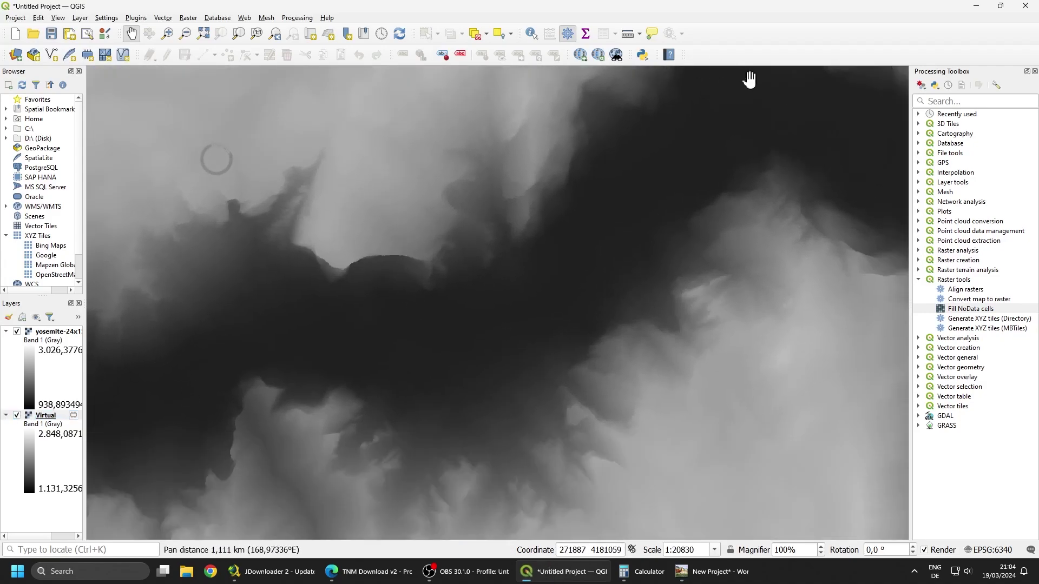
right_click(43, 419)
right_click(33, 331)
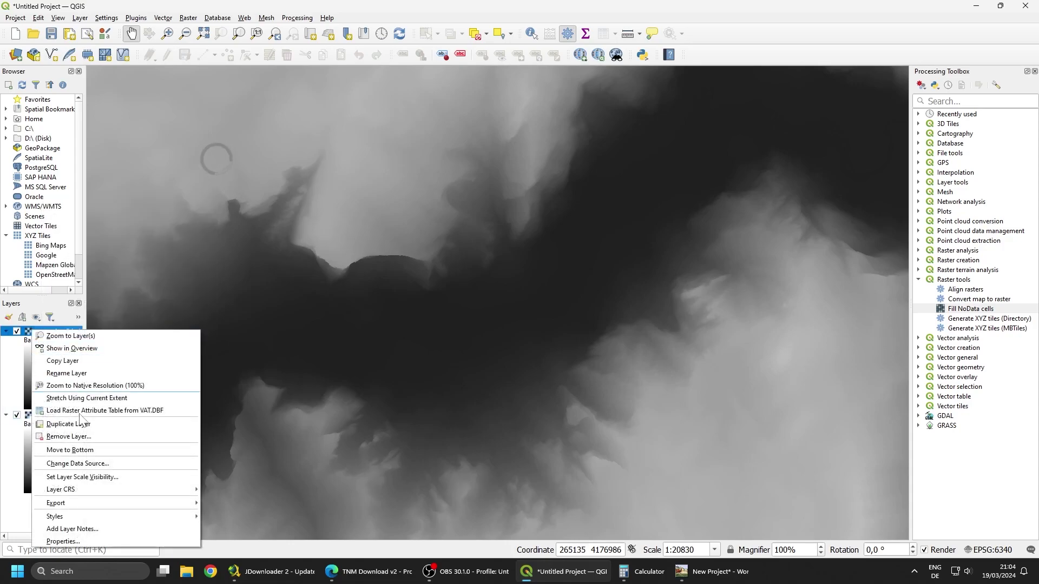
mouse_move(192, 503)
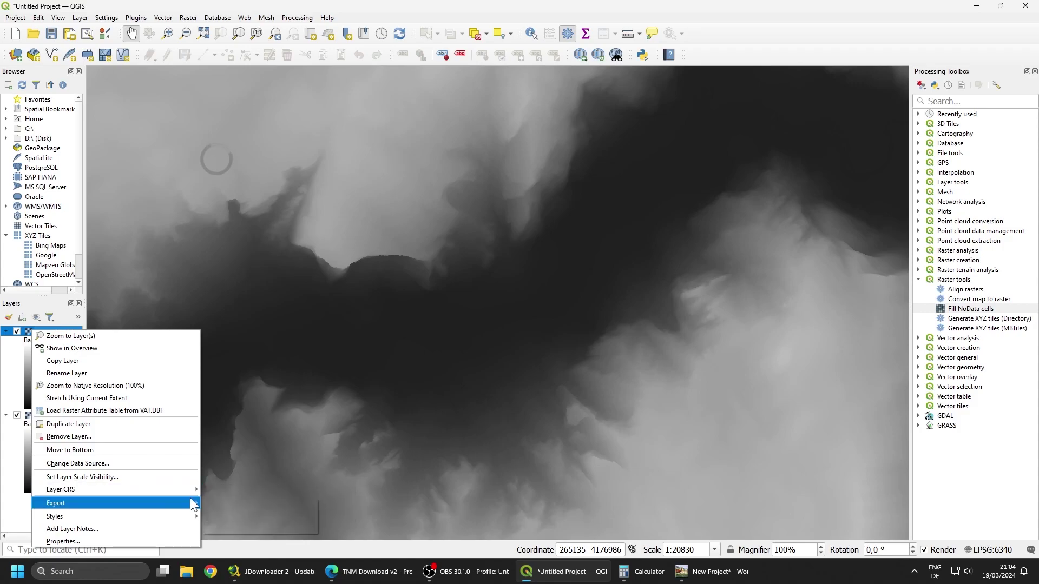
left_click(228, 503)
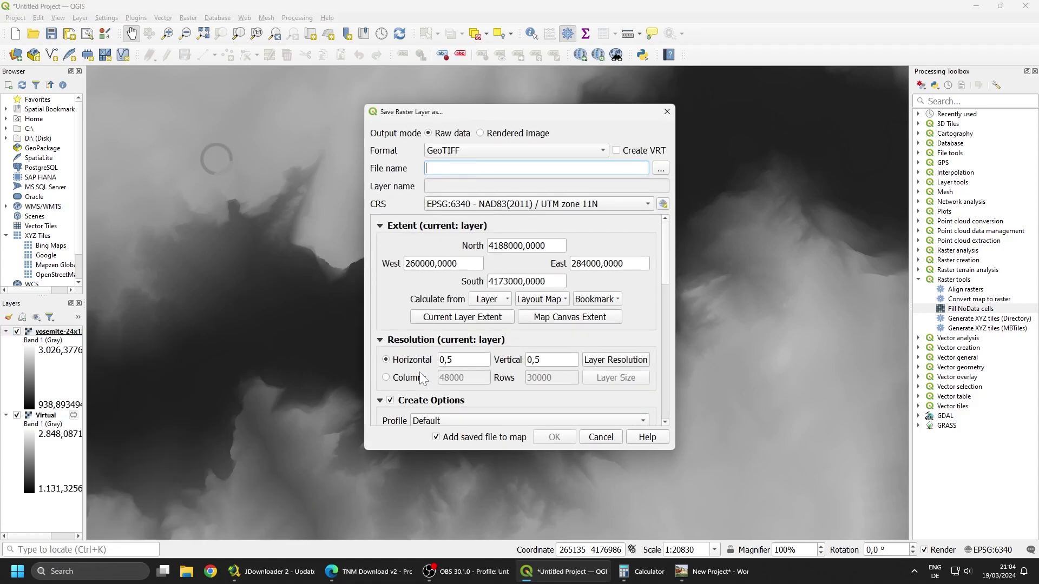
left_click(550, 320)
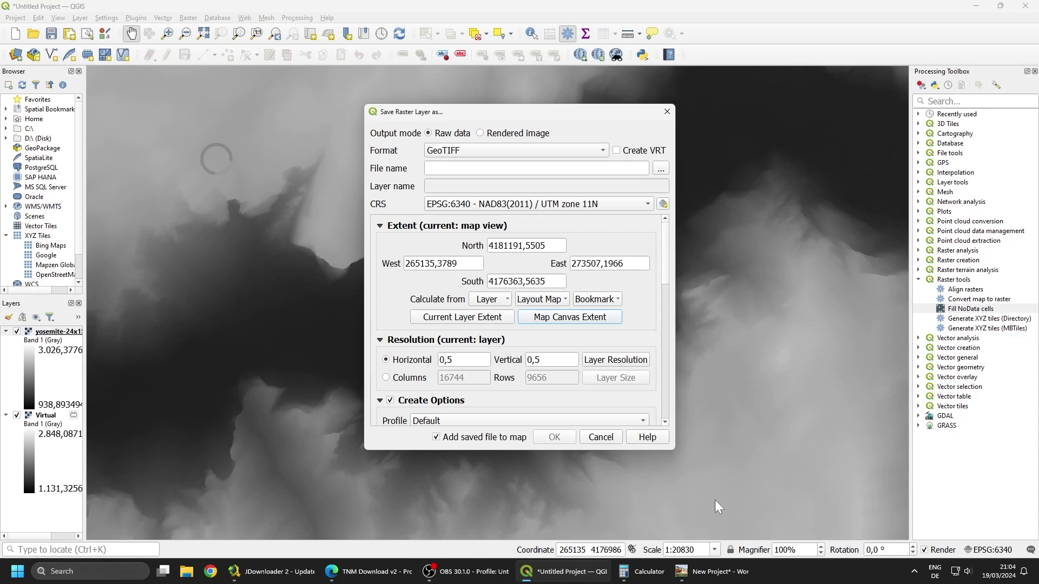
left_click(666, 111)
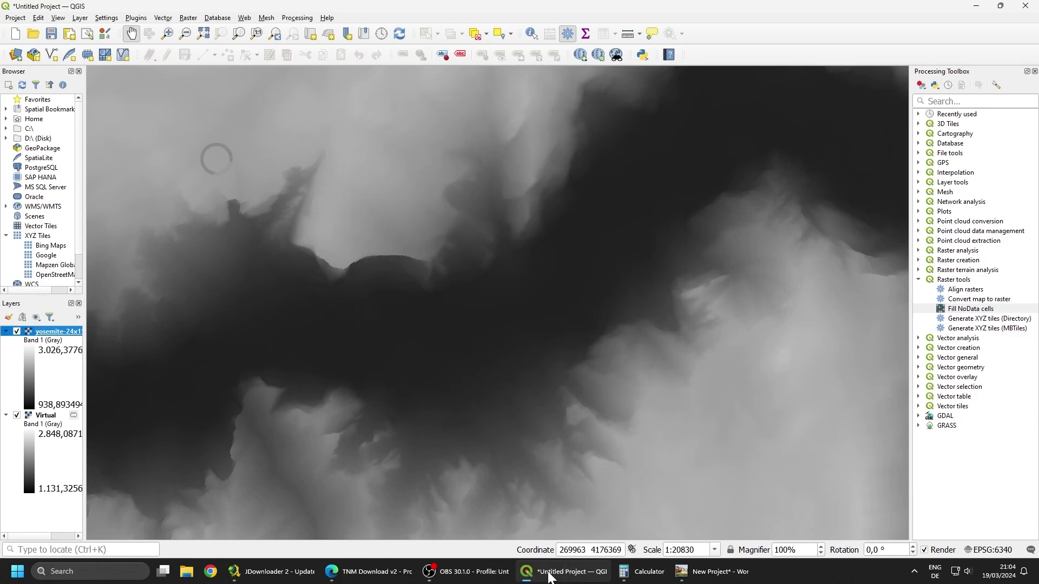
- Close QGIS and return to the World Machine project
left_click(1025, 5)
left_click(577, 299)
left_click(523, 295)
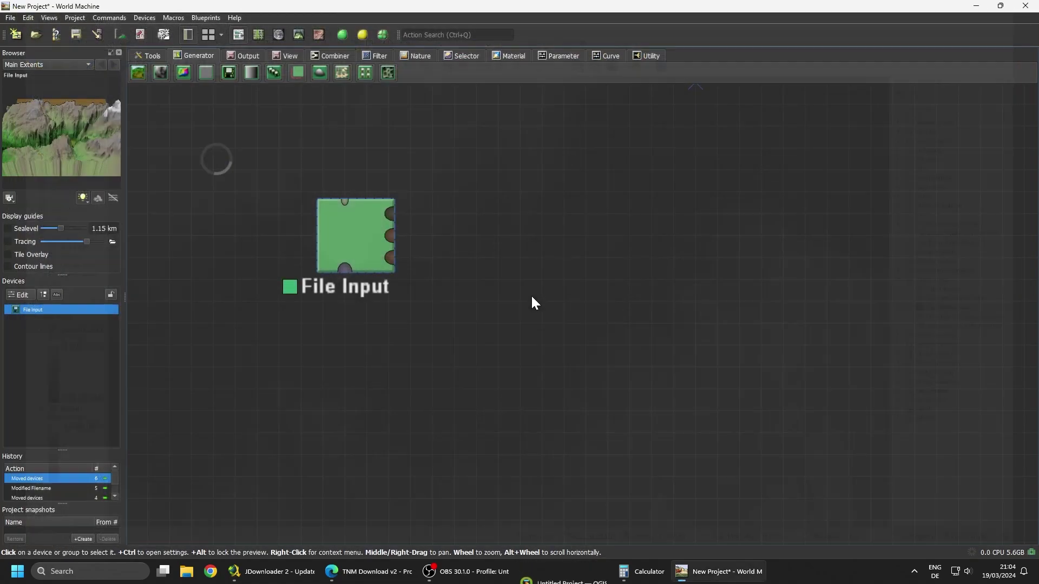
- Set the File Input device's worldspace placement to 24 km wide and 15 km high
double_click(334, 242)
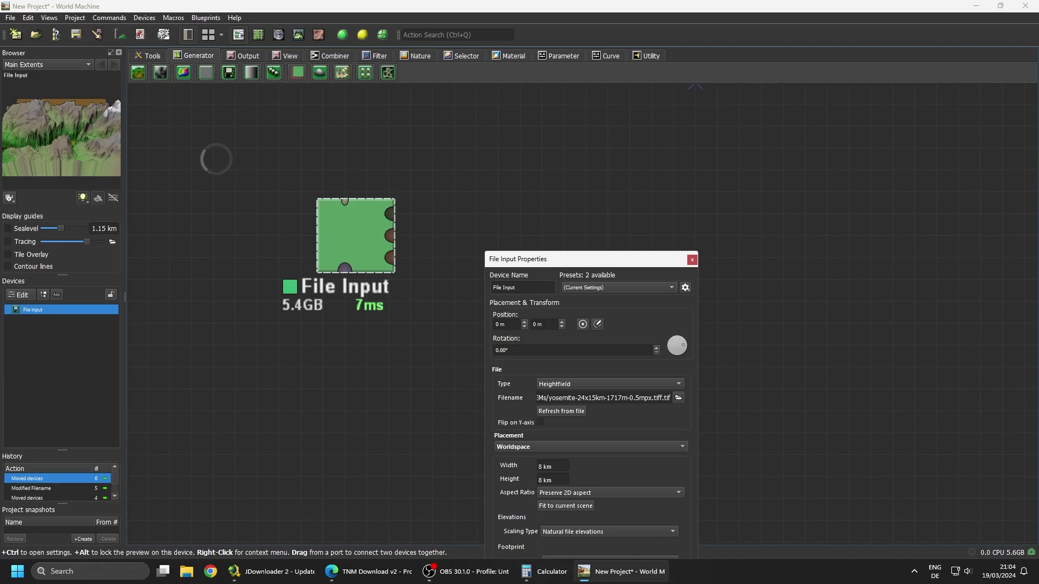
left_click_drag(563, 266, 536, 140)
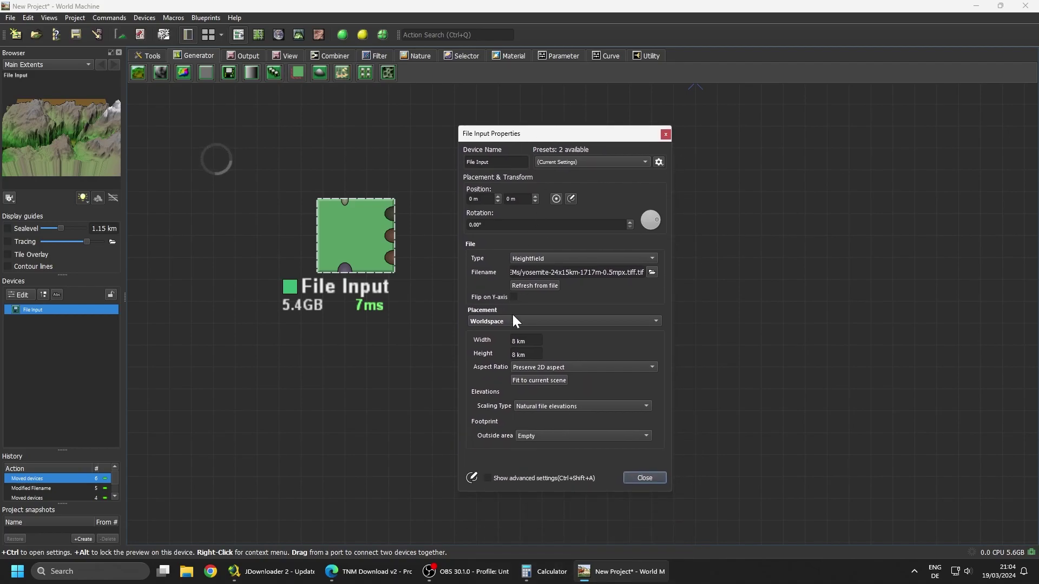
left_click(512, 340)
type("24")
key("Return")
left_click(513, 354)
type("15")
key("Return")
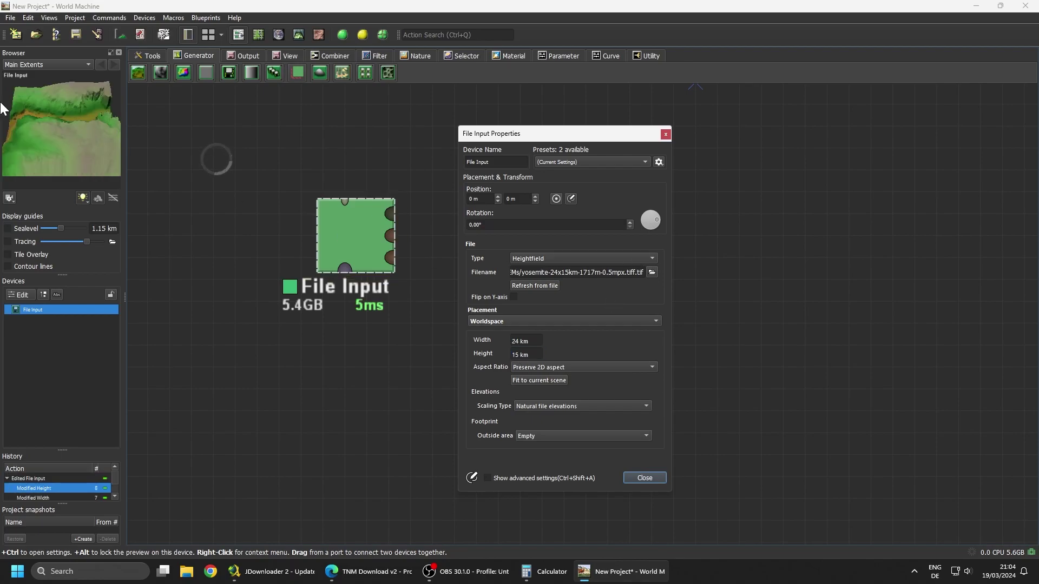
- Open the project settings and set the project elevation quick scale to 1.717 km
left_click(111, 31)
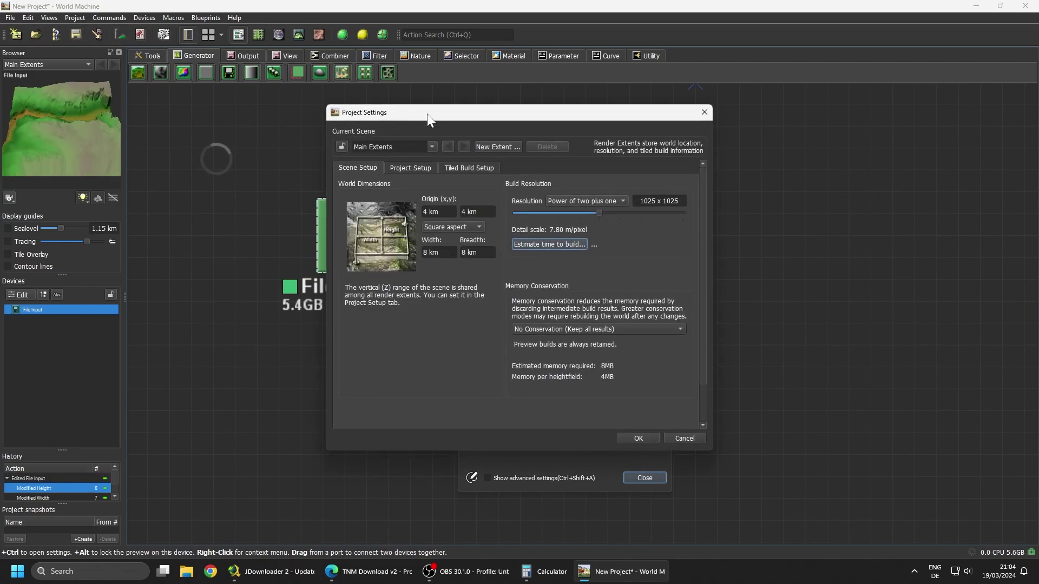
left_click_drag(428, 114, 101, 125)
left_click(89, 172)
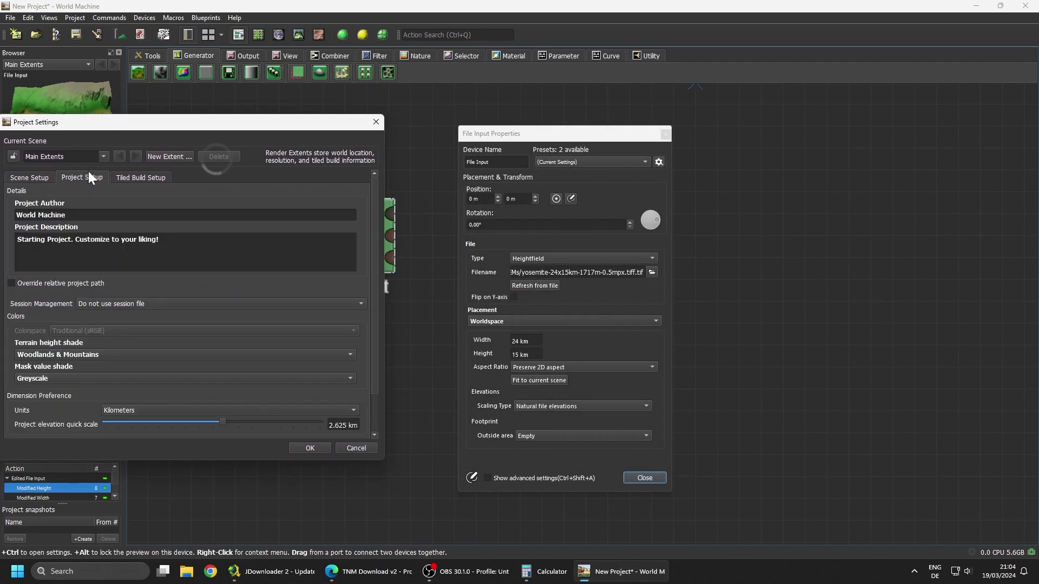
double_click(343, 425)
type("17m")
key("Left")
type("17")
key("Return")
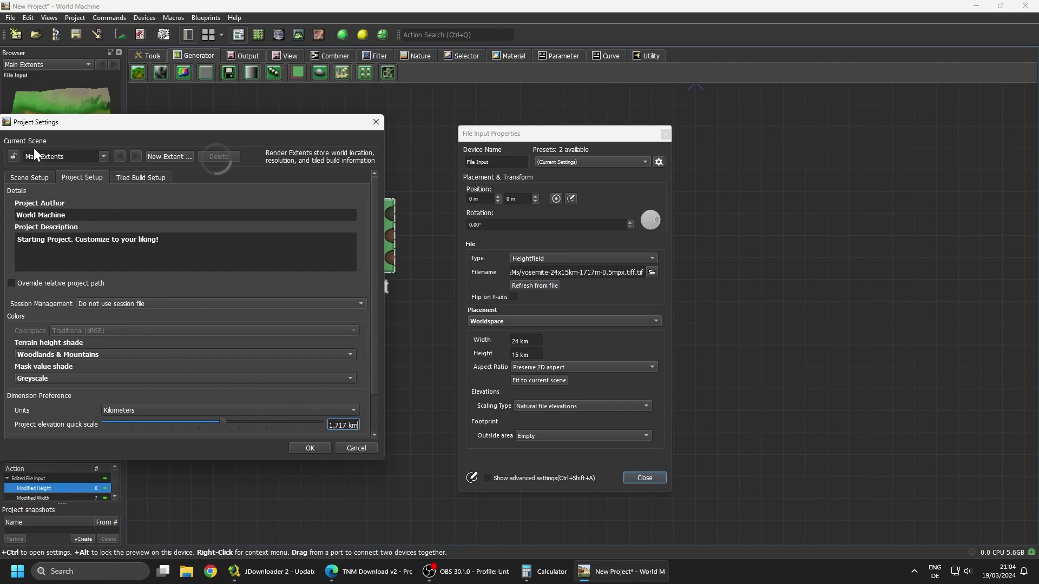
- Set the scene width to 4 km and the build resolution to 2049 x 2049, and apply the project settings
left_click_drag(214, 122, 440, 128)
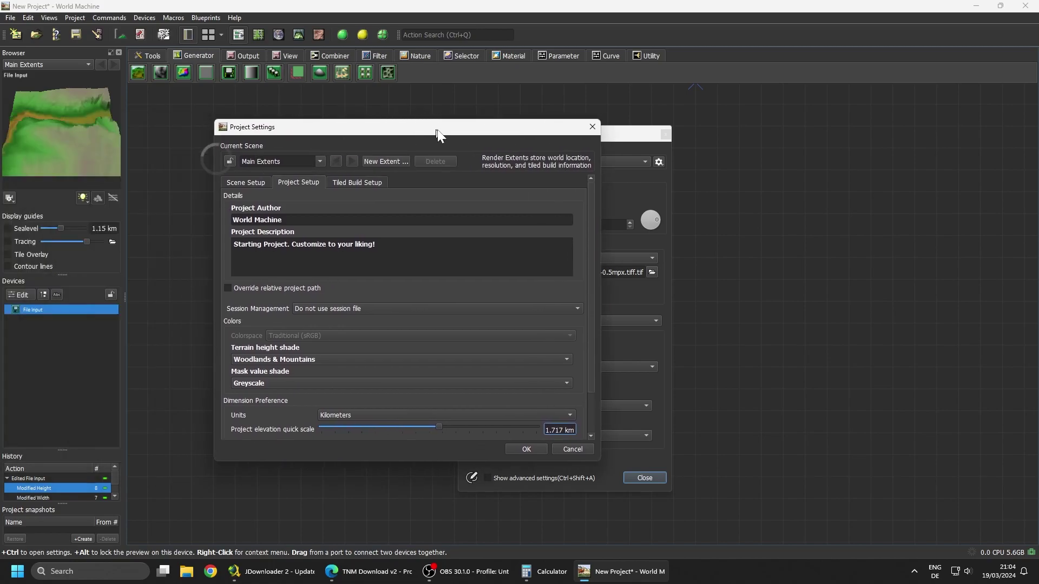
left_click(256, 186)
triple_click(337, 268)
type("4 km")
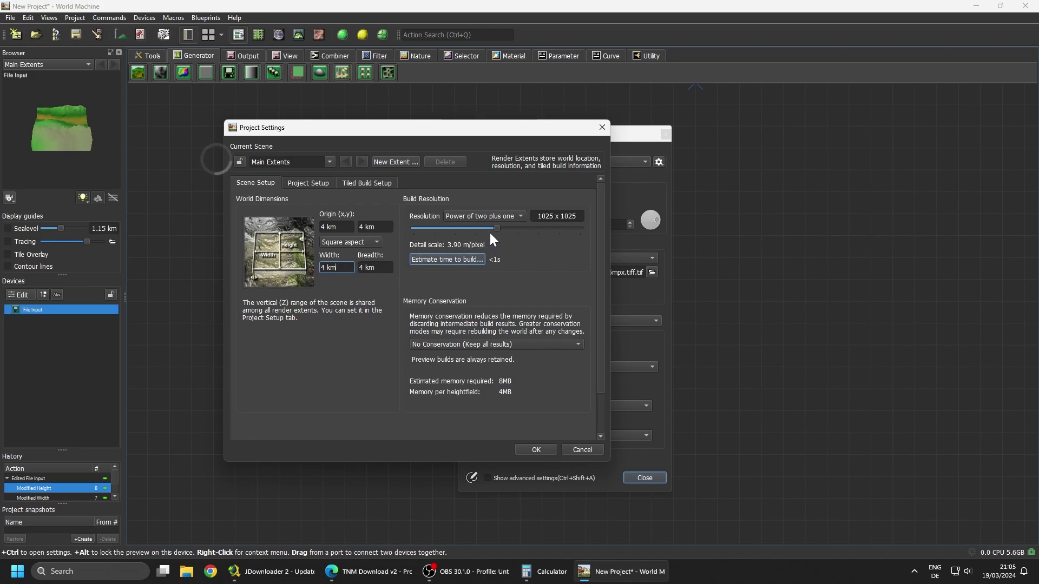
left_click_drag(498, 229, 554, 228)
left_click(535, 449)
- Close the File Input properties and show the terrain in a 3D view beside the device network
left_click(645, 477)
left_click_drag(379, 250, 316, 273)
key("Tab")
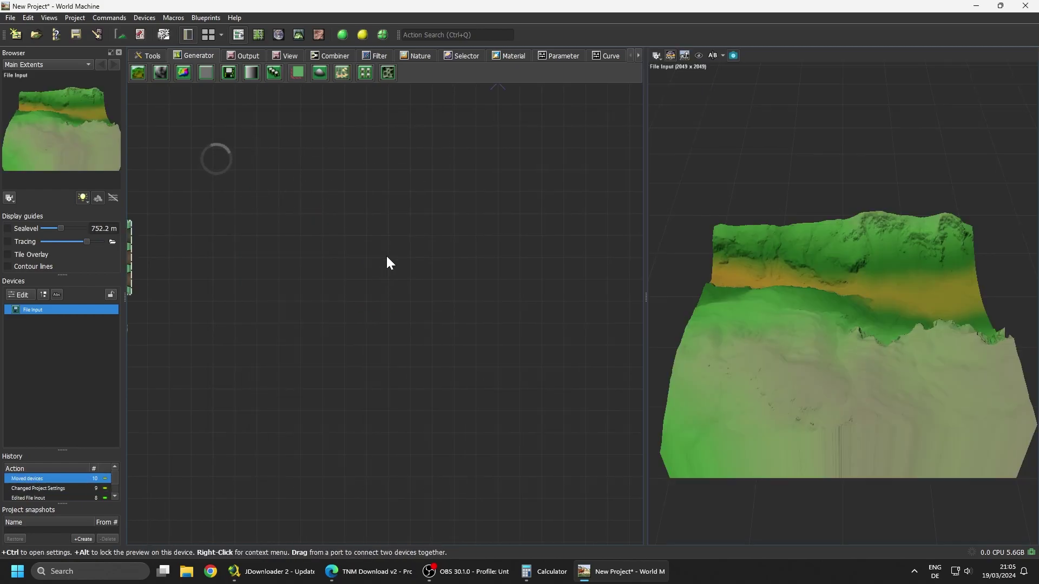
- Bring the File Input device back into the network view, enlarge the 3D view and reposition the device beside it
right_click_drag(339, 267, 522, 295)
left_click_drag(843, 270, 930, 332)
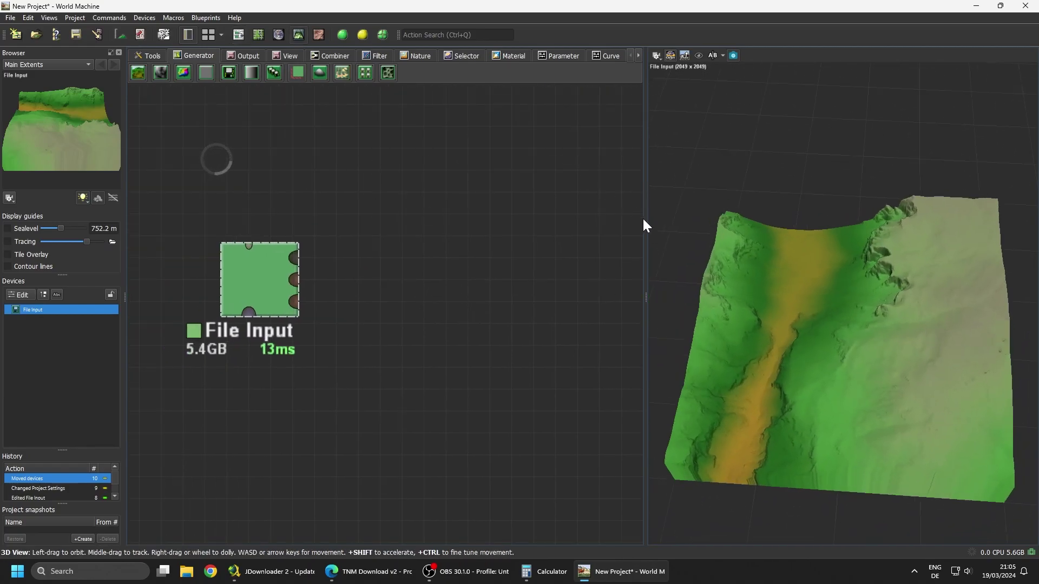
left_click_drag(644, 226, 498, 248)
left_click_drag(152, 295, 217, 318)
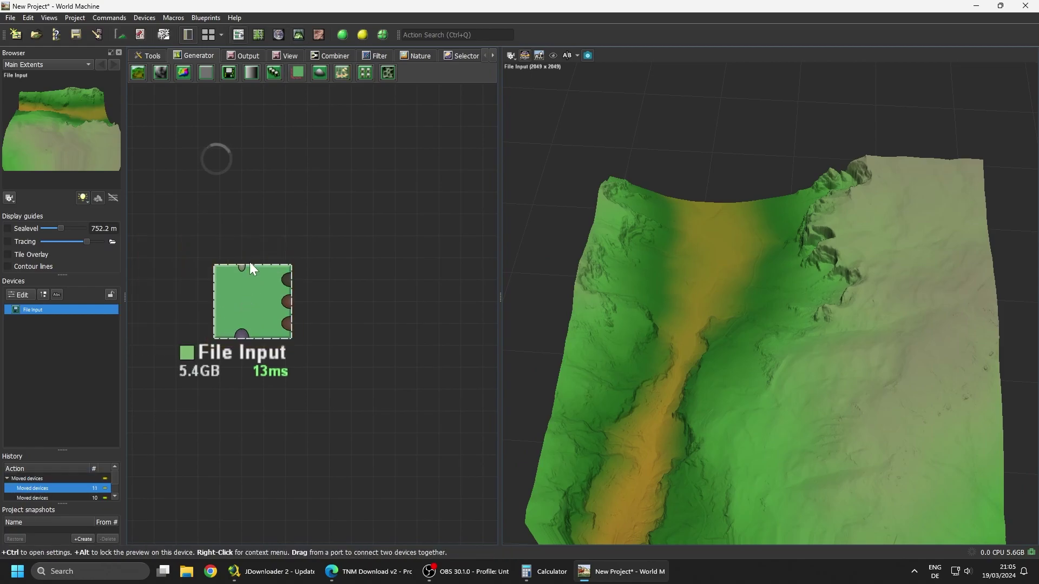
- Open the Explorer view beside the 3D view and move the Main Extents render area to the middle of the valley
left_click(279, 36)
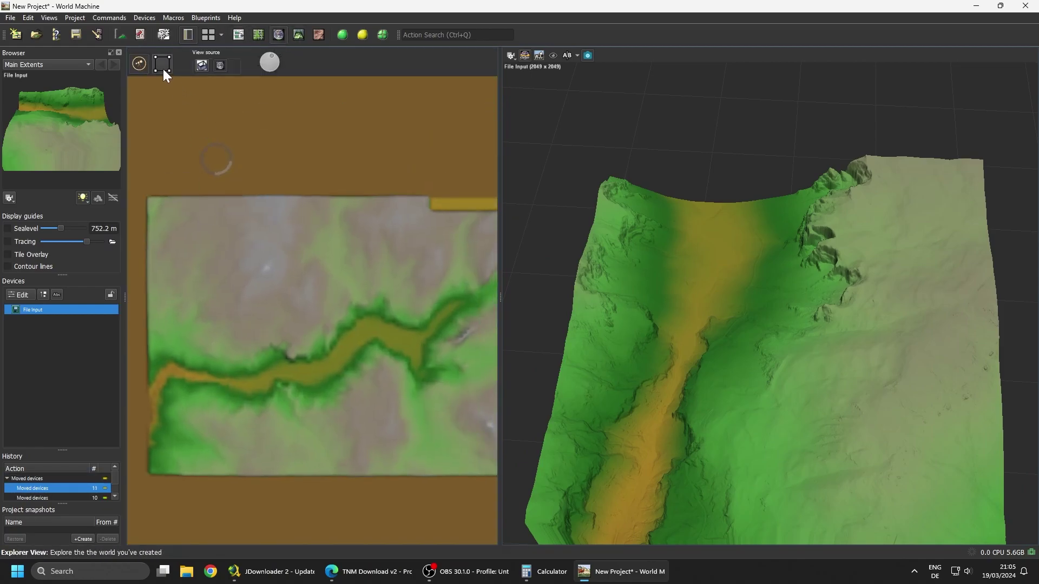
left_click(163, 69)
left_click(158, 165)
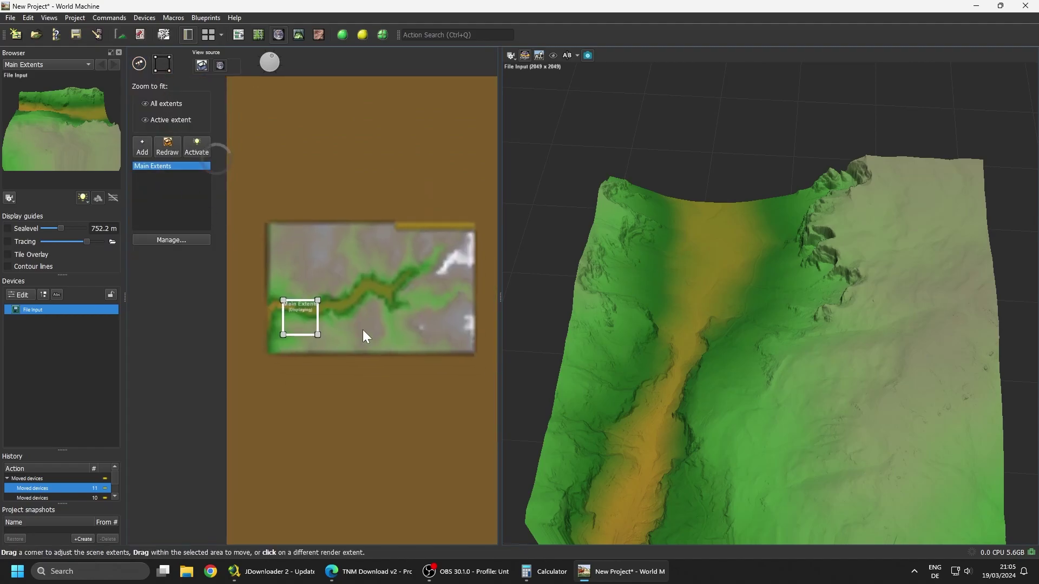
scroll(363, 333, "up", 2)
left_click_drag(300, 296, 393, 266)
left_click_drag(707, 360, 874, 290)
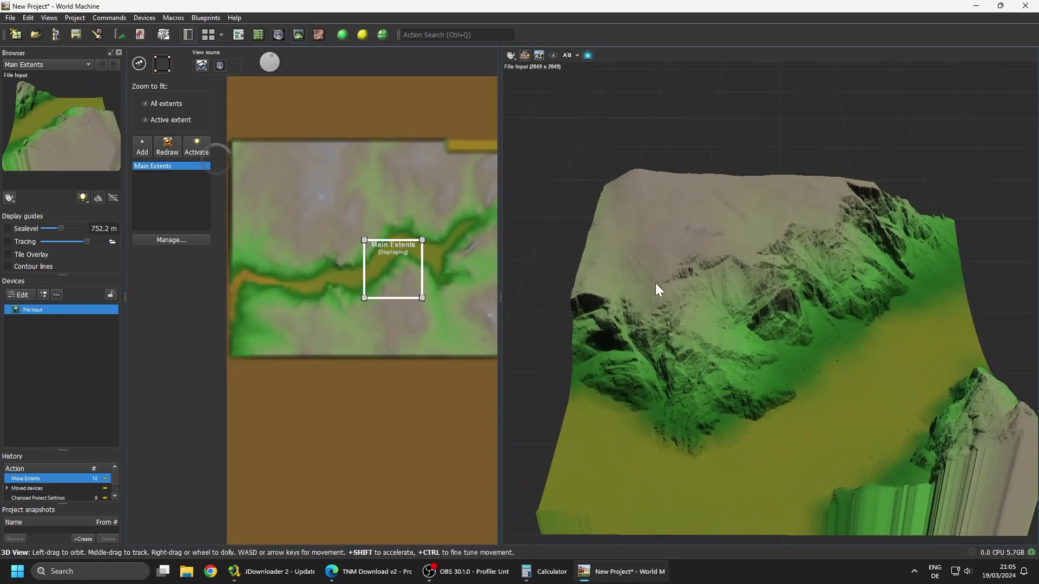
- Move Main Extents onto the steep dome at the valley's eastern end and run a full build at 8193 x 8193
left_click_drag(400, 273, 467, 246)
scroll(779, 323, "up", 5)
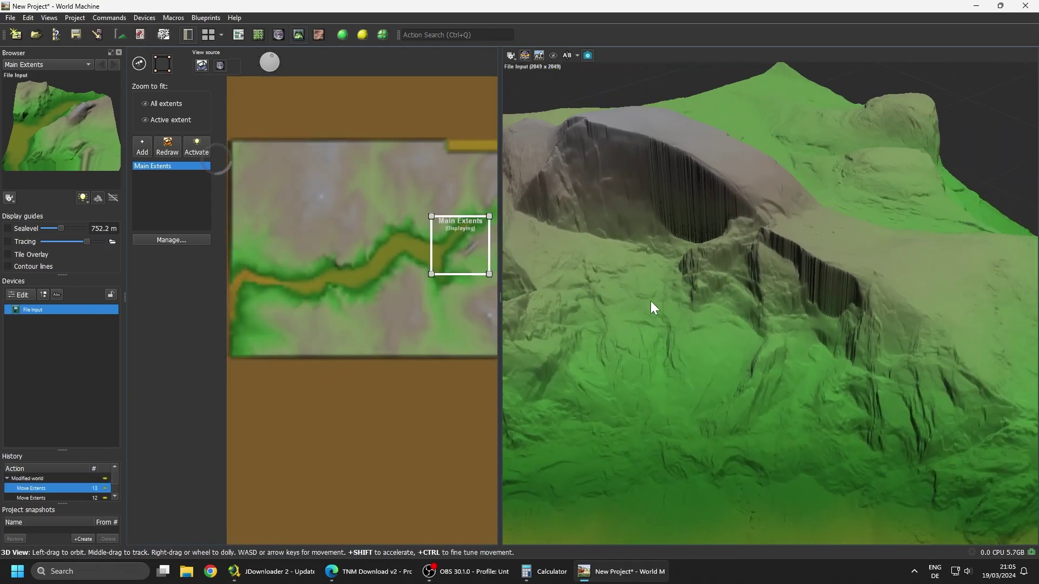
left_click(362, 34)
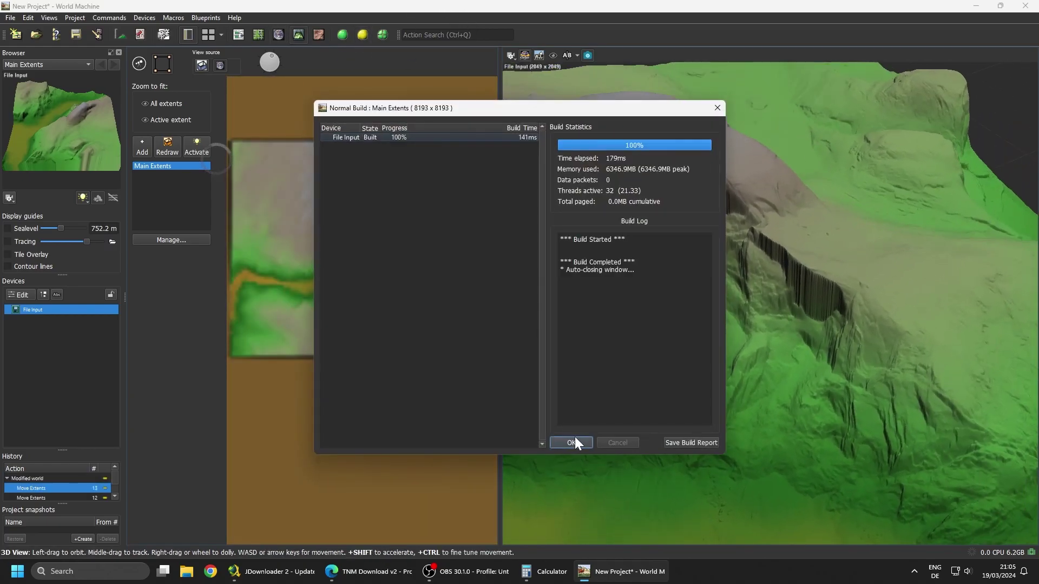
left_click_drag(570, 441, 162, 205)
- Maximize the 3D view and change the light direction to examine the rock detail around the dome
key("Tab")
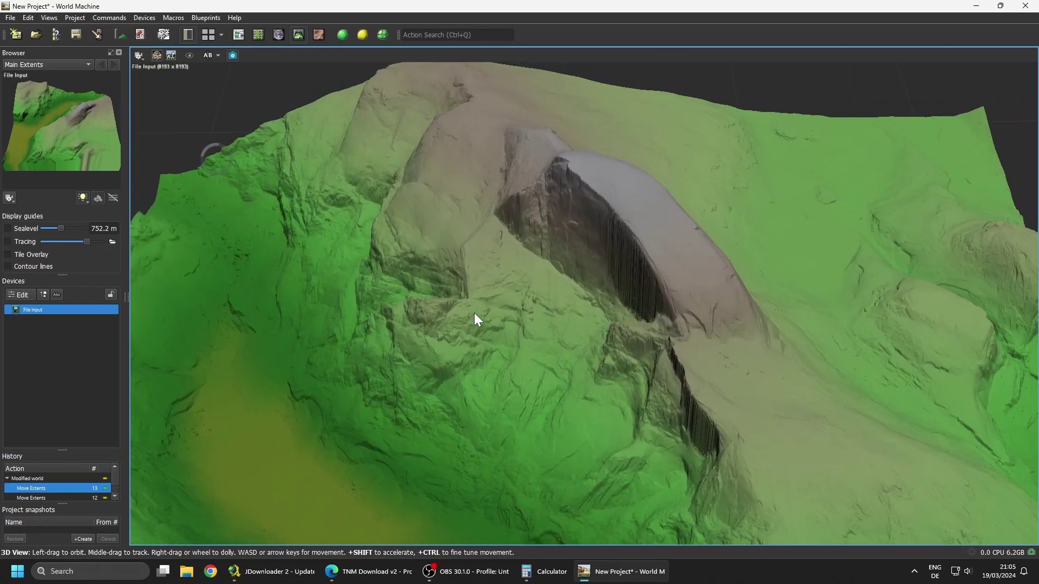
left_click_drag(474, 313, 531, 280)
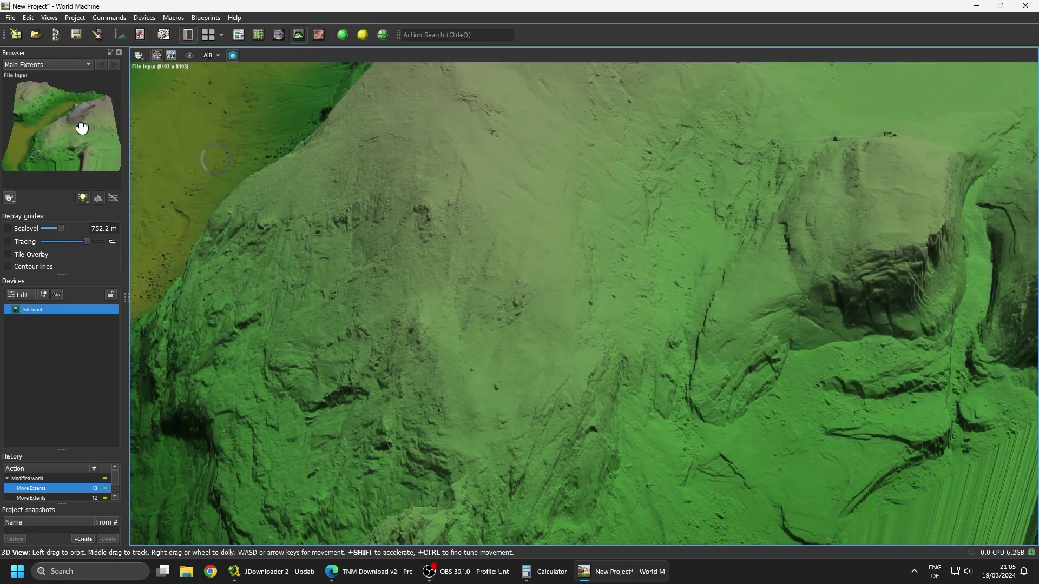
mouse_move(81, 128)
left_mouse_down()
mouse_move(95, 127)
mouse_move(92, 153)
mouse_move(70, 154)
mouse_move(98, 156)
mouse_move(57, 147)
left_mouse_up()
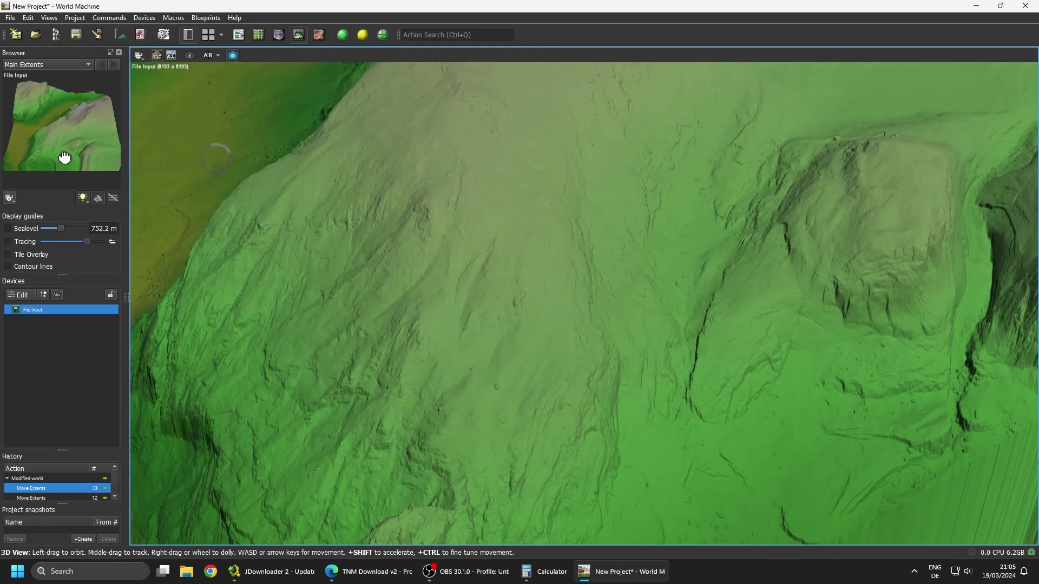
left_click_drag(296, 310, 392, 277)
- Return to the Explorer view and move Main Extents west, first over the valley's northern cliffs and finally over its southern rim
left_click(278, 34)
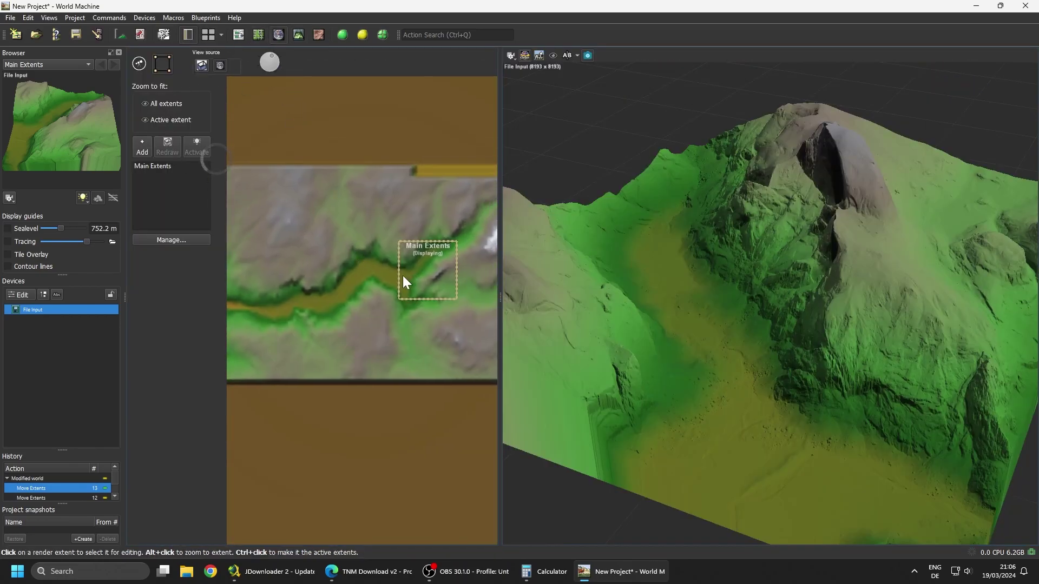
left_click_drag(417, 269, 314, 275)
left_click_drag(709, 311, 663, 255)
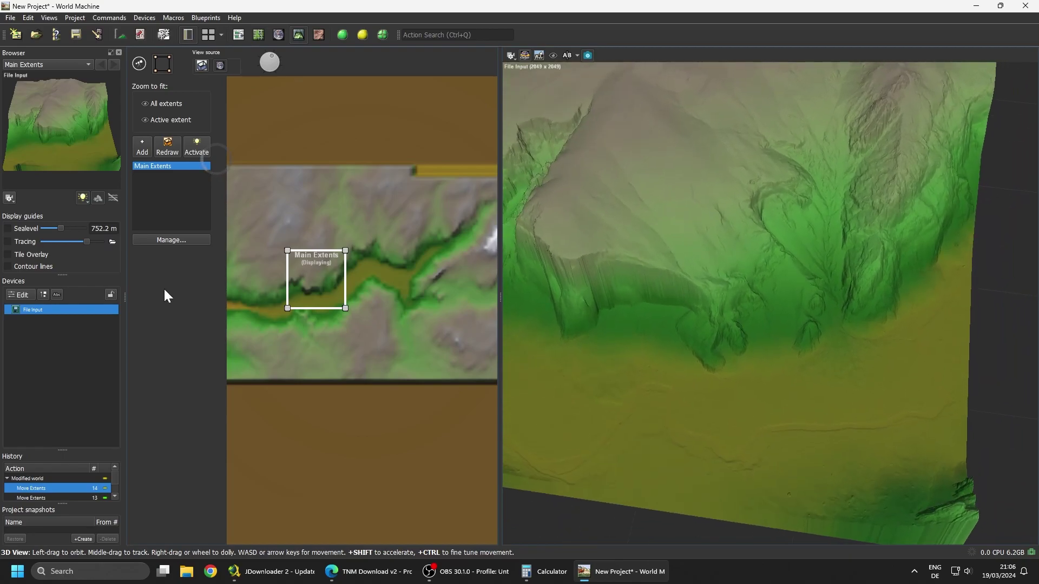
left_click_drag(318, 284, 300, 314)
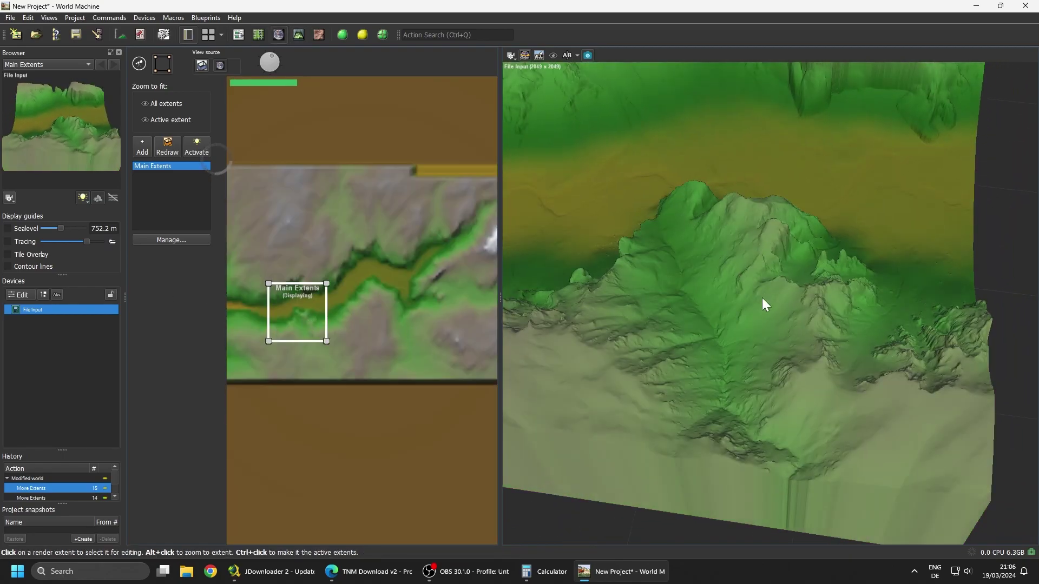
left_click_drag(800, 297, 900, 316)
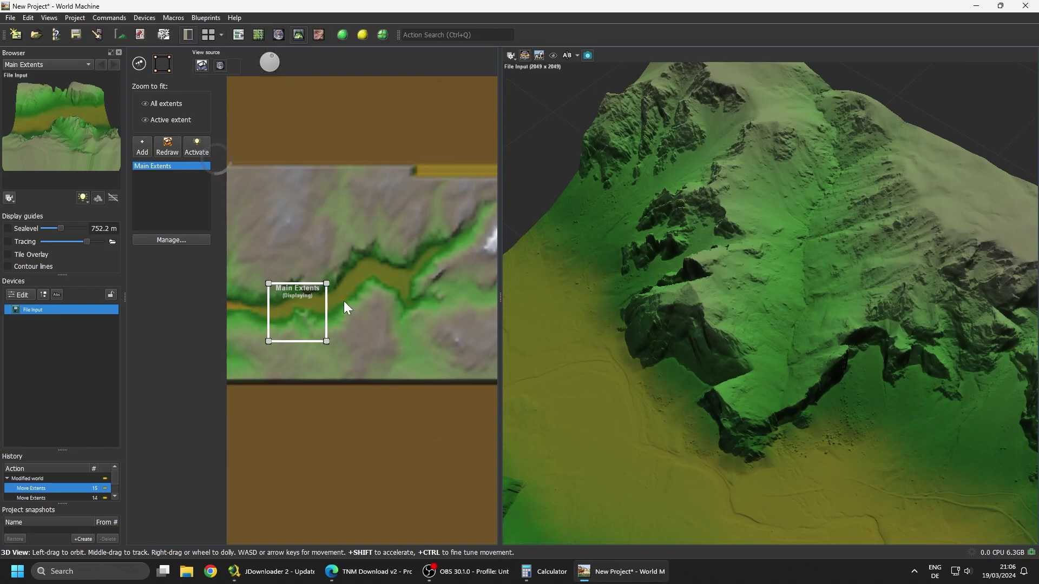
- Move Main Extents to the valley's western end and finally onto the peak southeast of the valley
left_click_drag(343, 300, 419, 296)
scroll(352, 297, "down", 2)
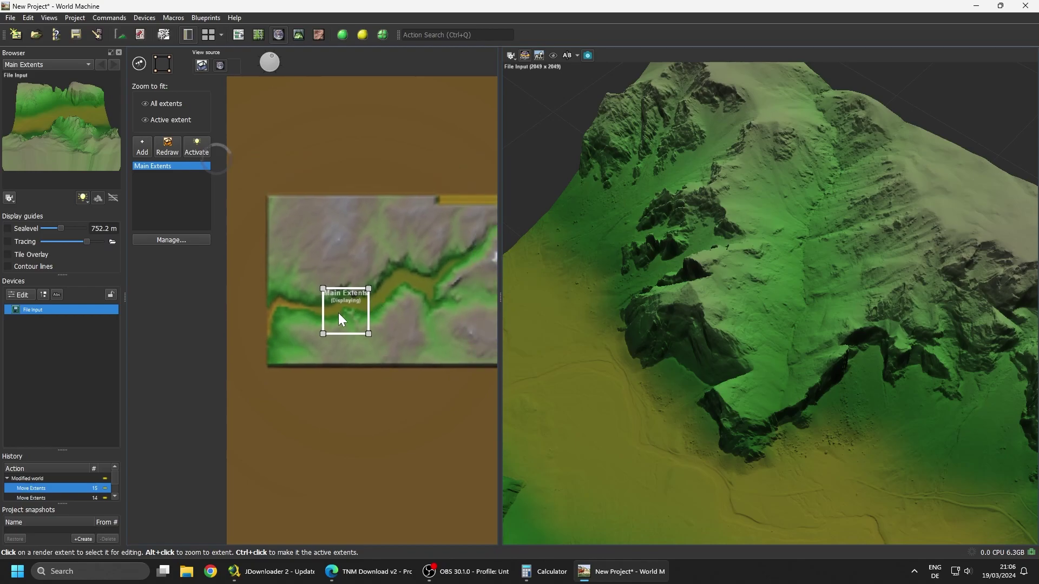
left_click_drag(339, 313, 288, 303)
left_click_drag(649, 368, 649, 326)
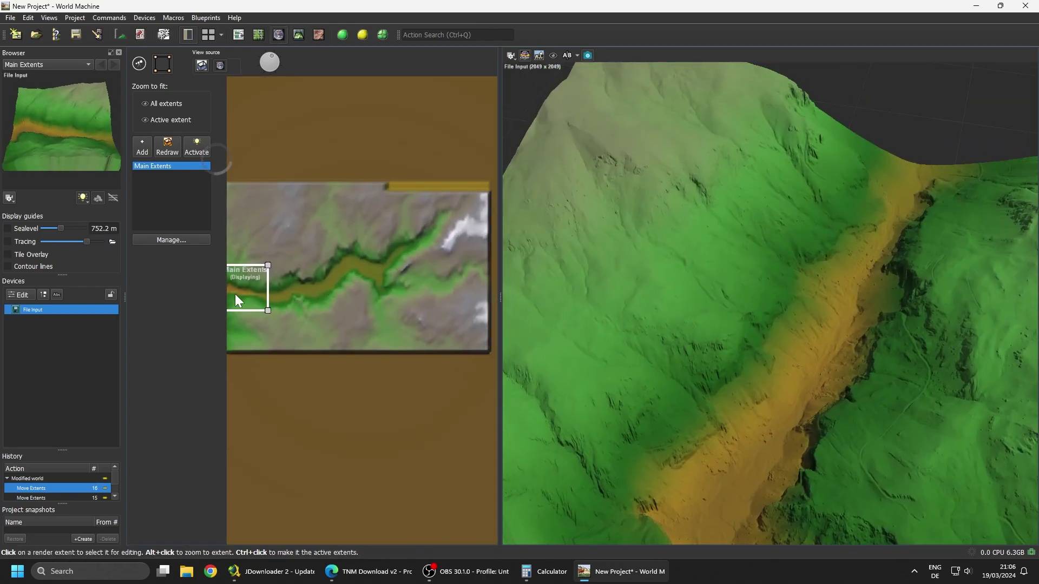
left_click_drag(234, 297, 423, 321)
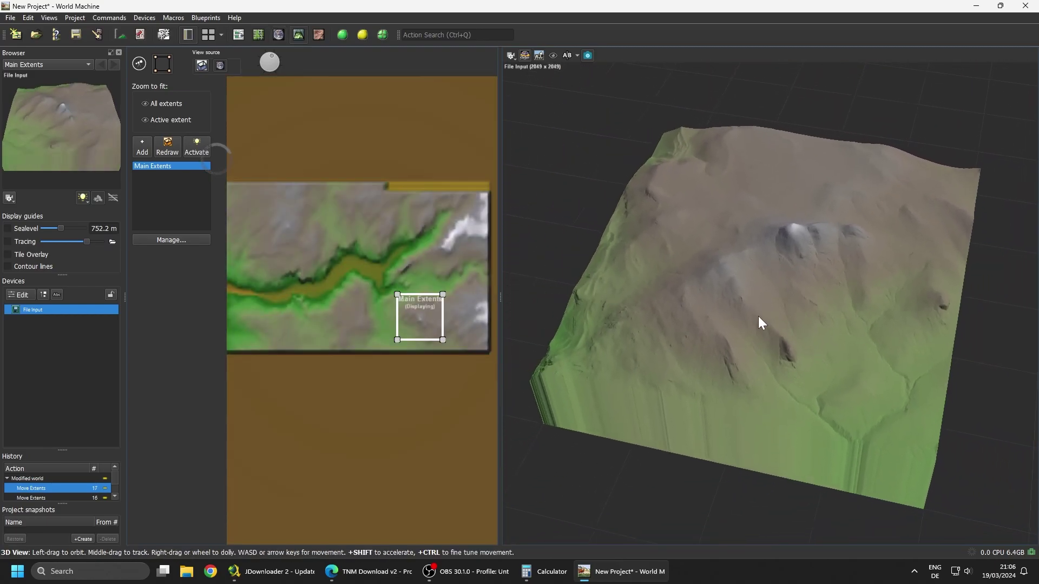